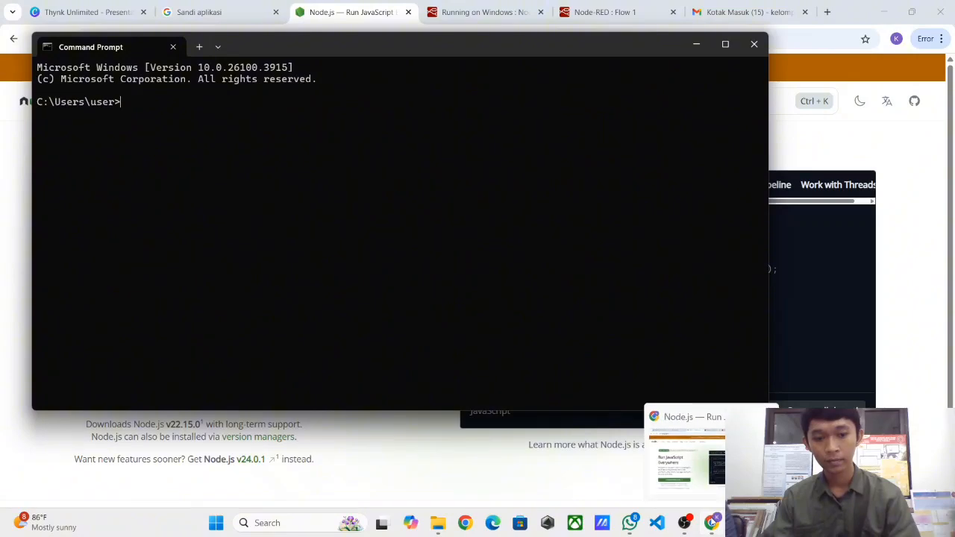
- Copy the npm install command from the Canva installation slide and paste it at the prompt
click(713, 523)
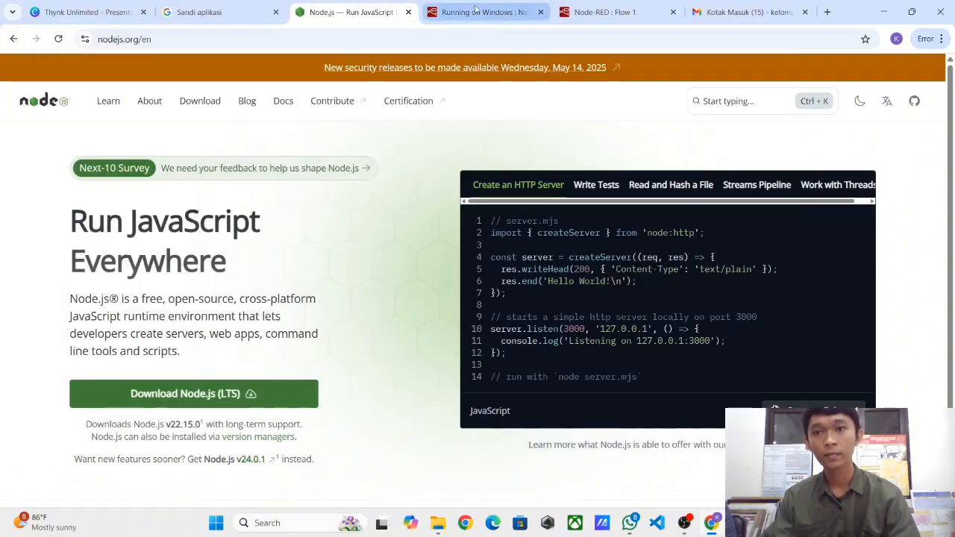
click(82, 12)
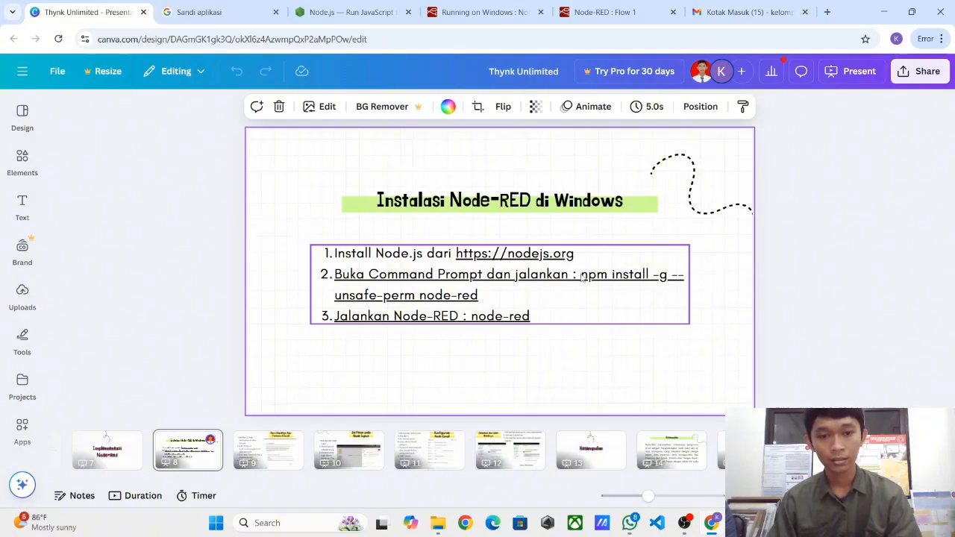
click(585, 278)
mouse_move(584, 278)
mouse_down()
mouse_move(605, 277)
mouse_move(581, 294)
mouse_up()
key(ctrl+c)
triple_click(605, 278)
click(605, 278)
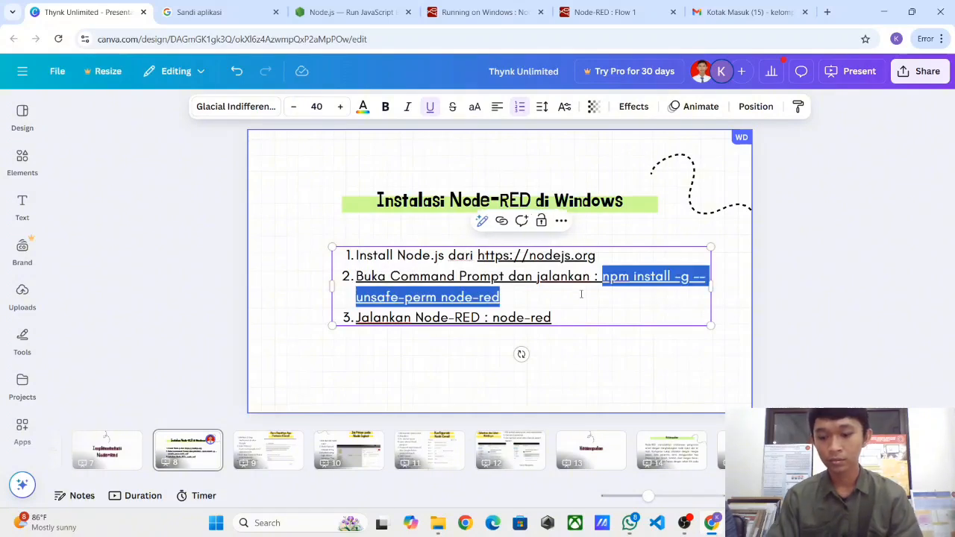
click(739, 523)
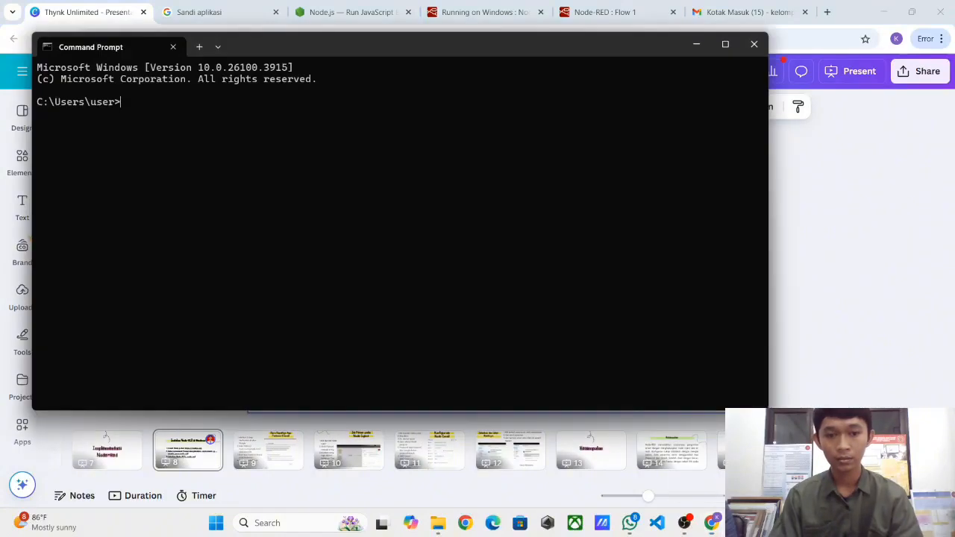
key(ctrl+v)
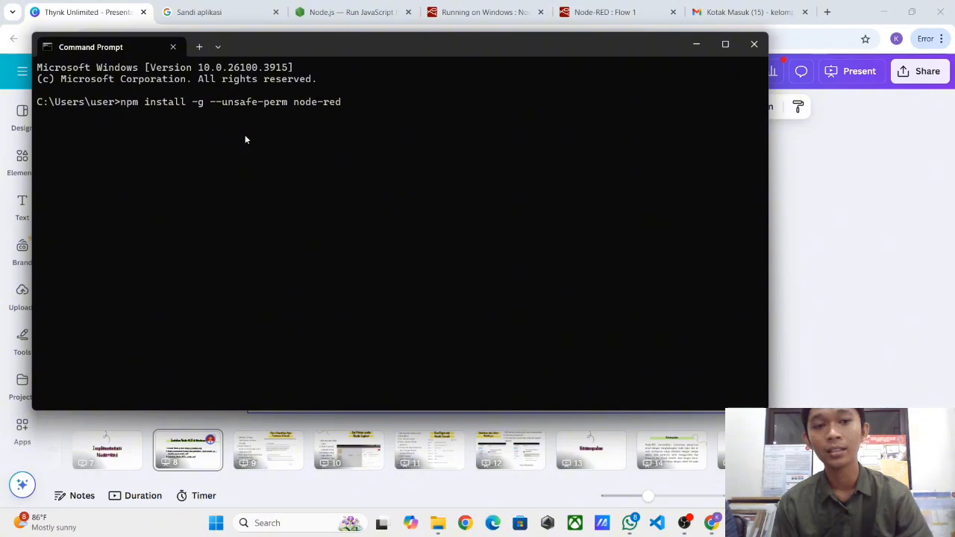
- Replace the unused npm install line with the node-red command copied from step 3
click(795, 215)
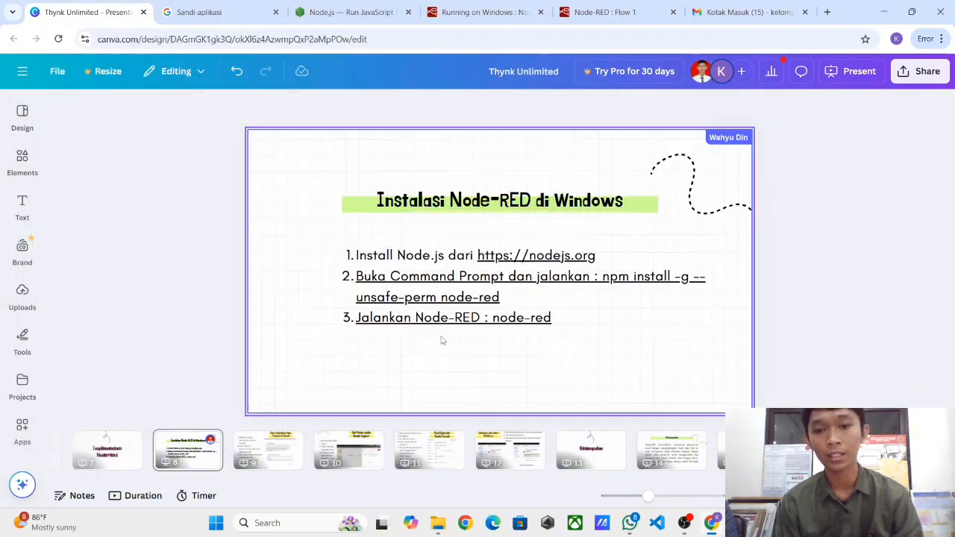
triple_click(503, 319)
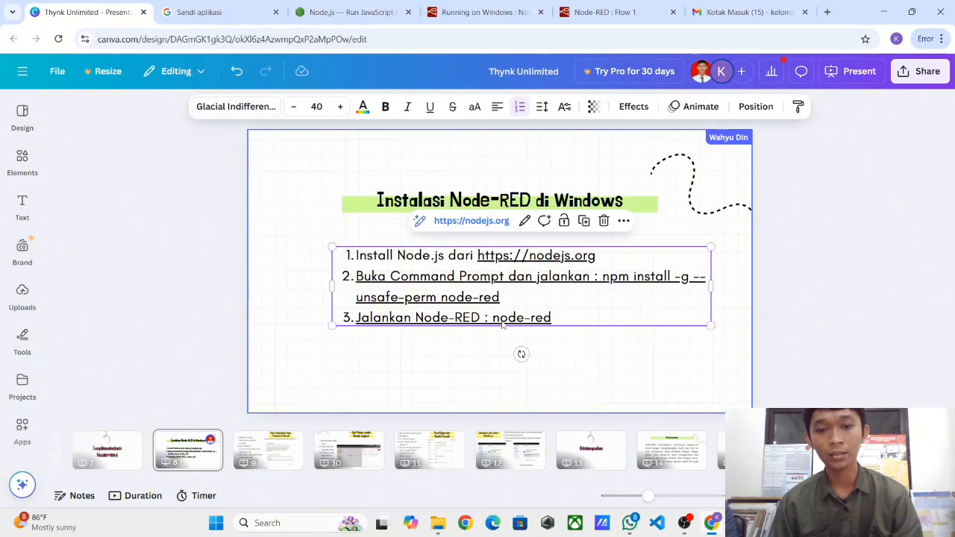
drag(492, 318, 572, 317)
key(ctrl+c)
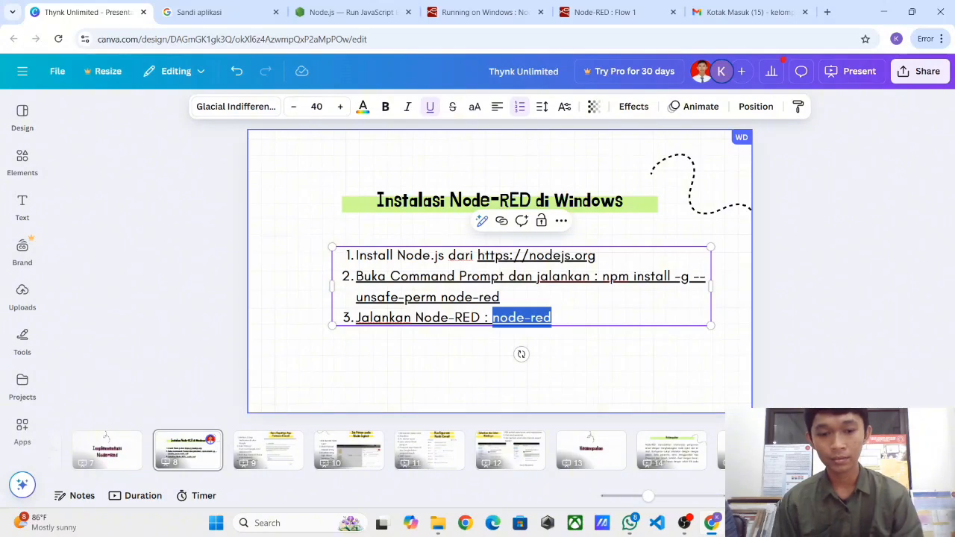
key(alt+Tab)
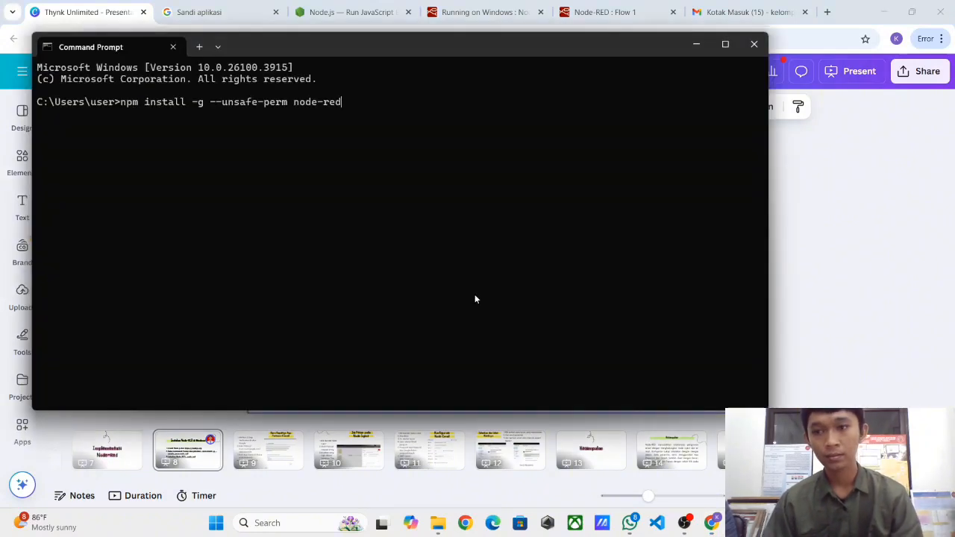
key(BackSpace)
key(BackSpace)
key(BackSpace)
key(BackSpace)
key(BackSpace)
key(BackSpace)
key(BackSpace)
key(BackSpace)
key(BackSpace)
key(BackSpace)
key(BackSpace)
key(BackSpace)
key(BackSpace)
key(BackSpace)
key(BackSpace)
key(BackSpace)
key(BackSpace)
key(BackSpace)
key(BackSpace)
key(BackSpace)
key(BackSpace)
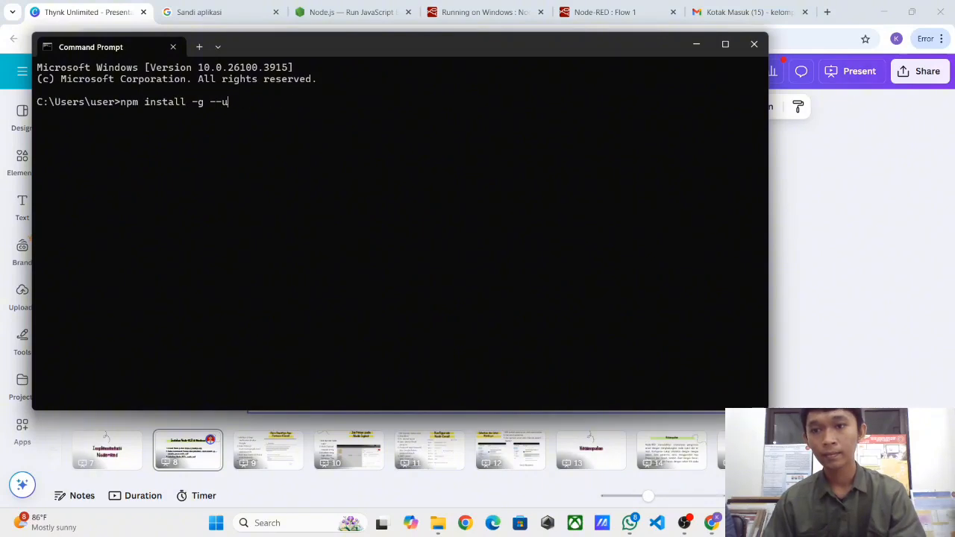
key(ctrl+v)
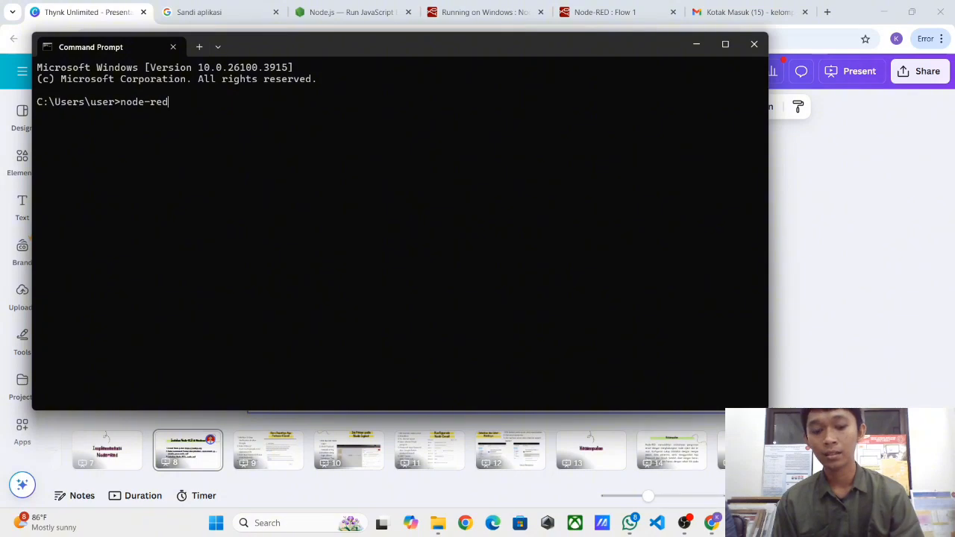
key(Return)
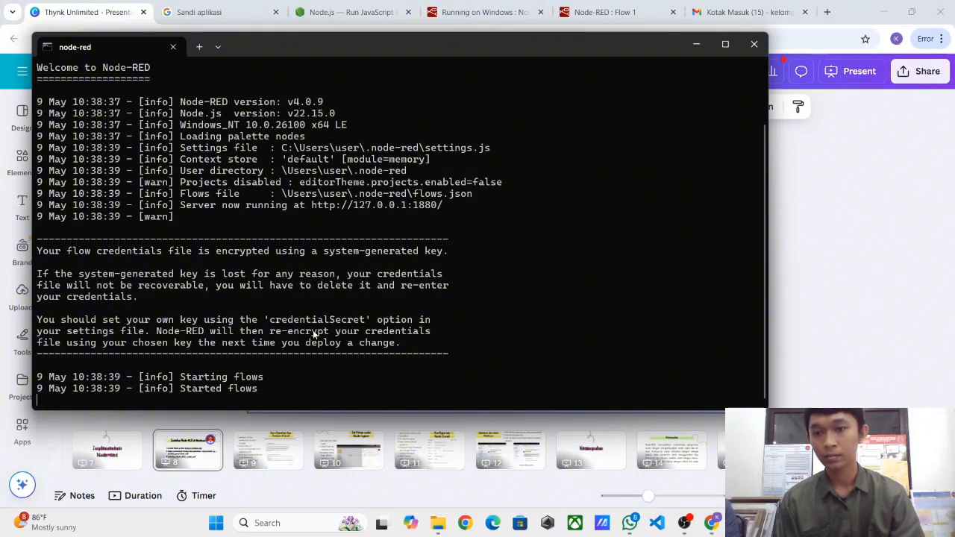
scroll(353, 334, up, 2)
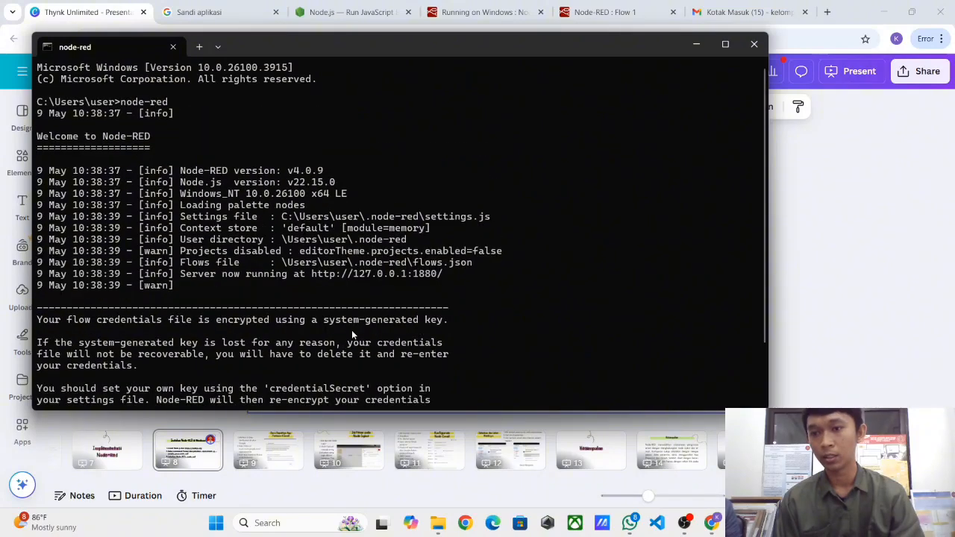
scroll(353, 333, down, 2)
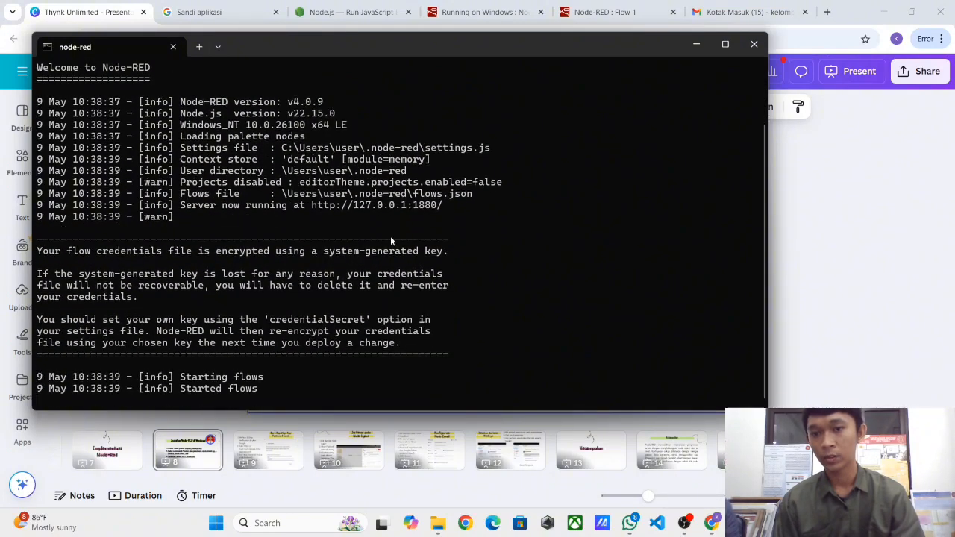
- Open the Node-RED editor, drop an inject node onto Flow 1, and show the app-password slide
ctrl+click(370, 204)
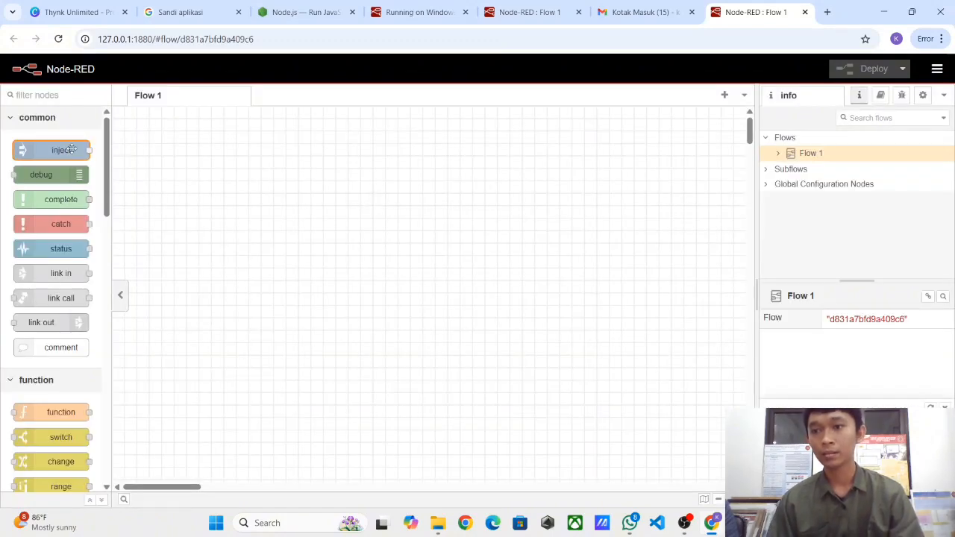
mouse_move(73, 148)
drag(73, 148, 194, 179)
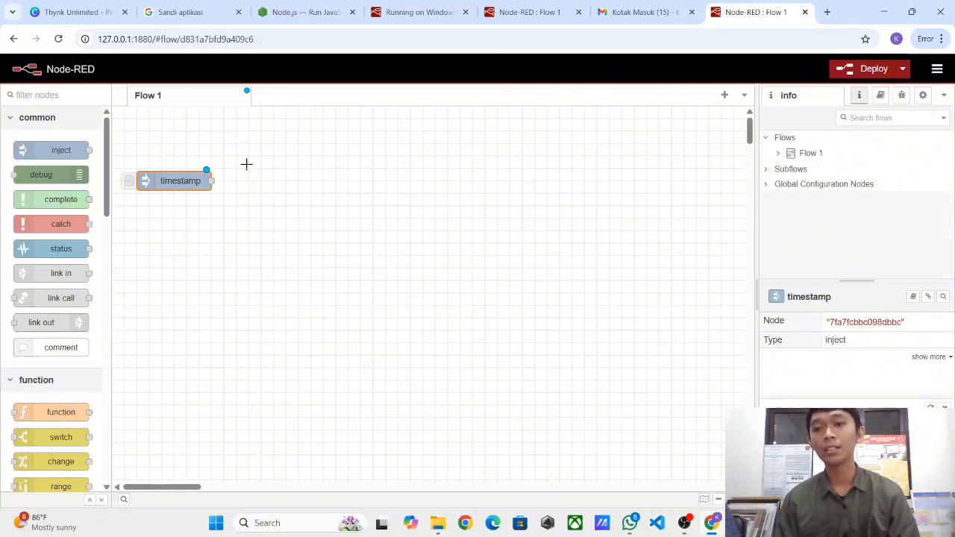
click(30, 7)
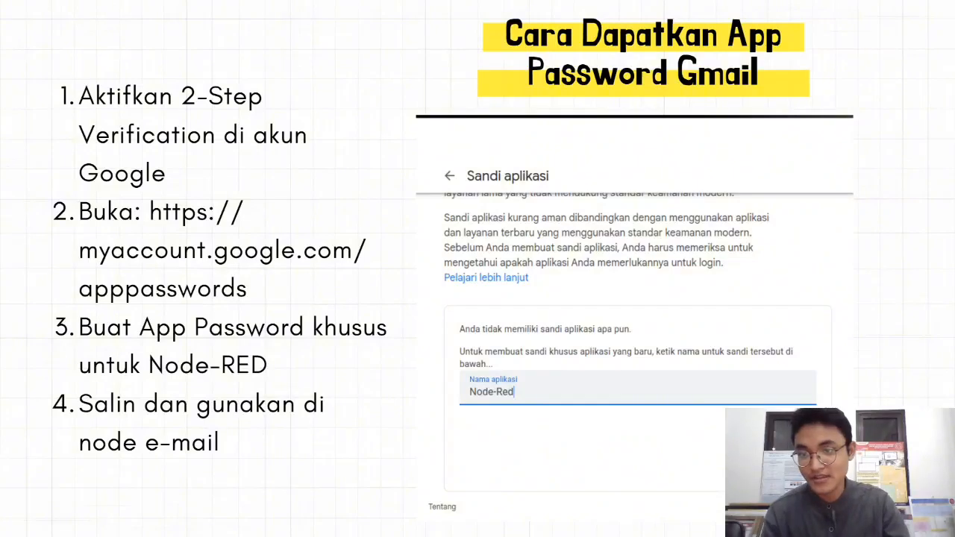
- Exit the slideshow and open the Google Account home page from the Chrome profile menu
key(Escape)
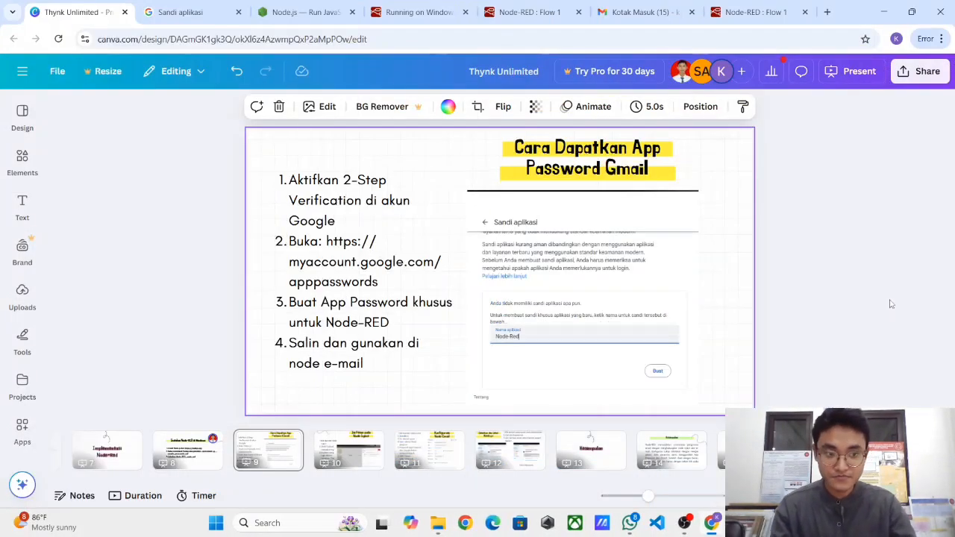
click(896, 38)
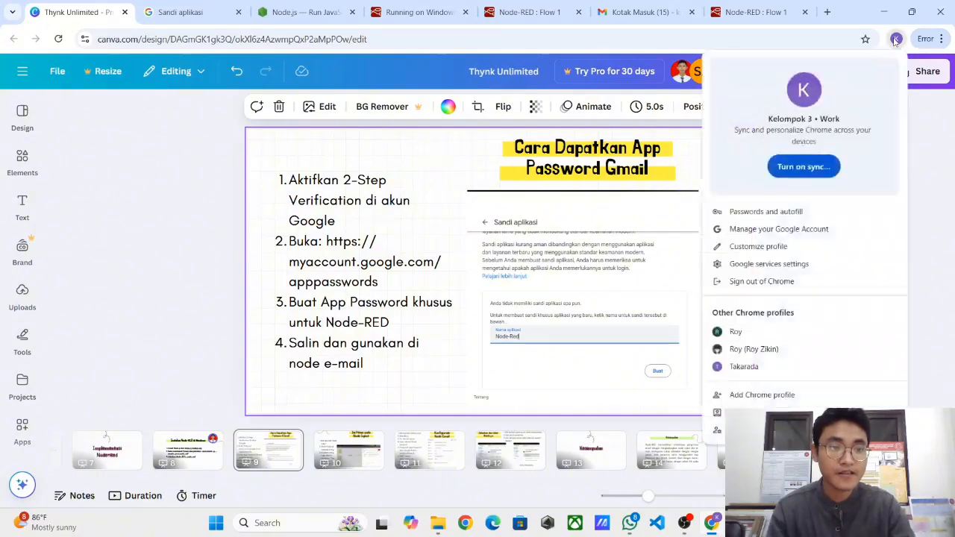
click(791, 233)
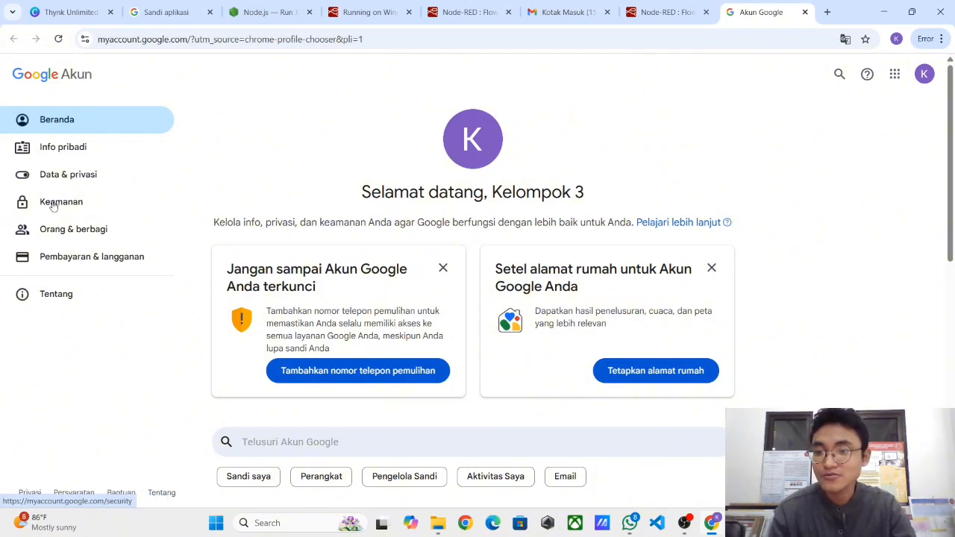
- Turn on Verifikasi 2 Langkah under Keamanan, skipping the phone number
click(53, 207)
scroll(335, 267, down, 1)
scroll(334, 269, down, 3)
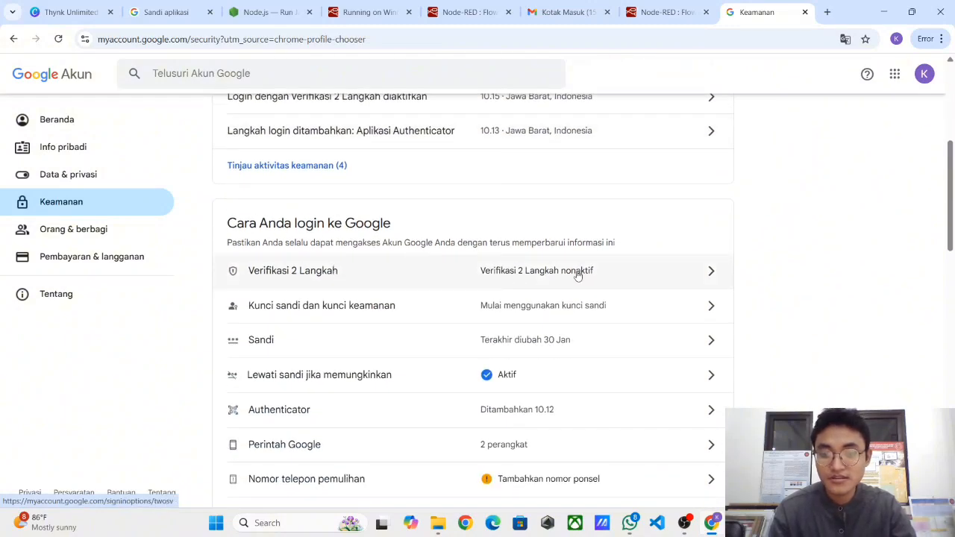
click(576, 274)
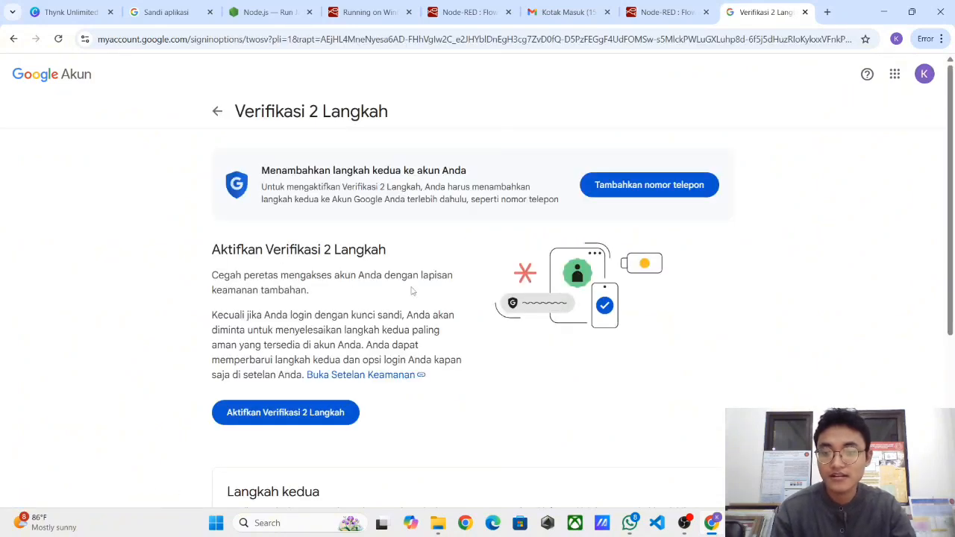
scroll(411, 291, down, 1)
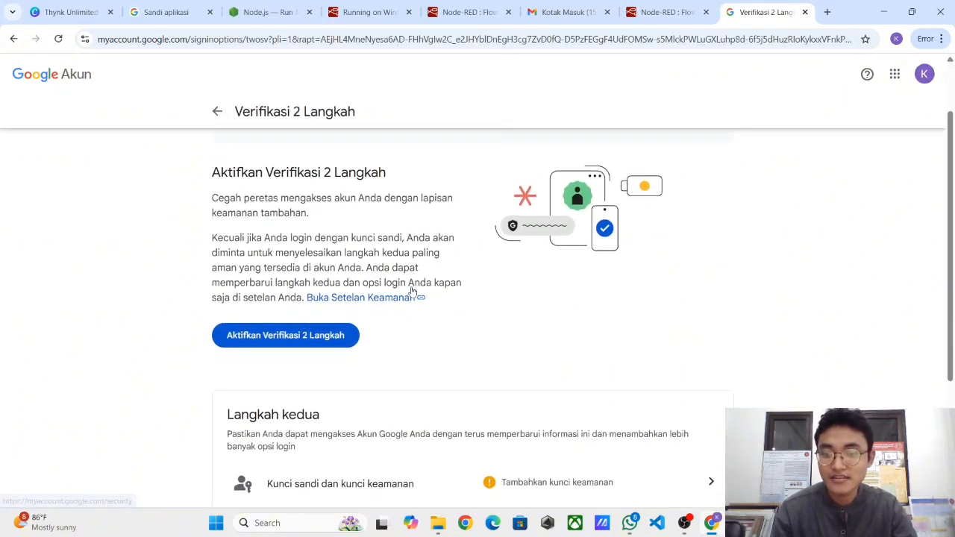
click(315, 338)
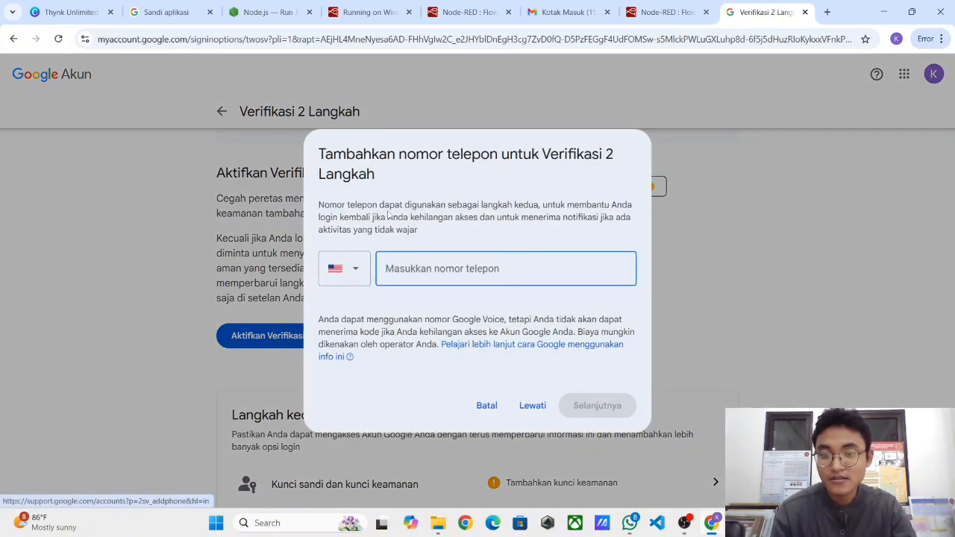
click(530, 409)
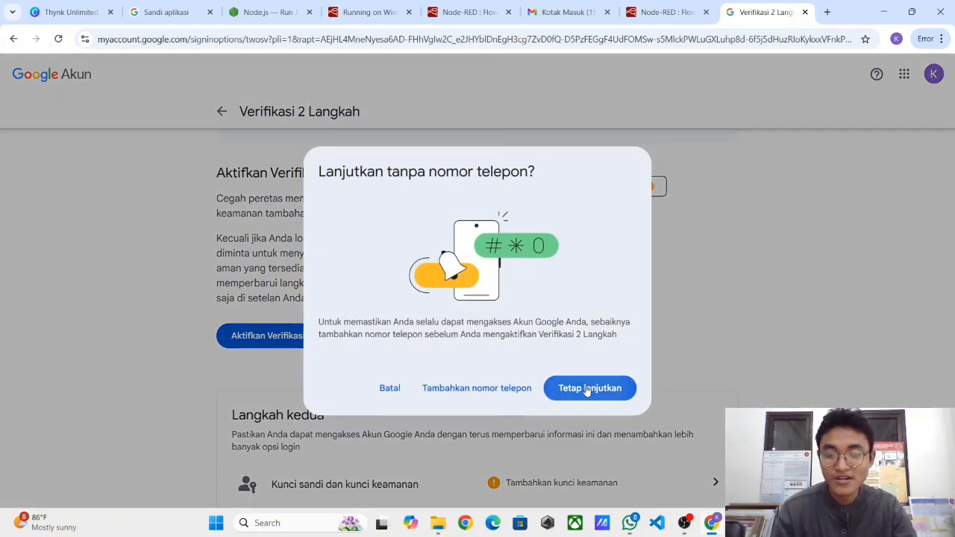
click(588, 388)
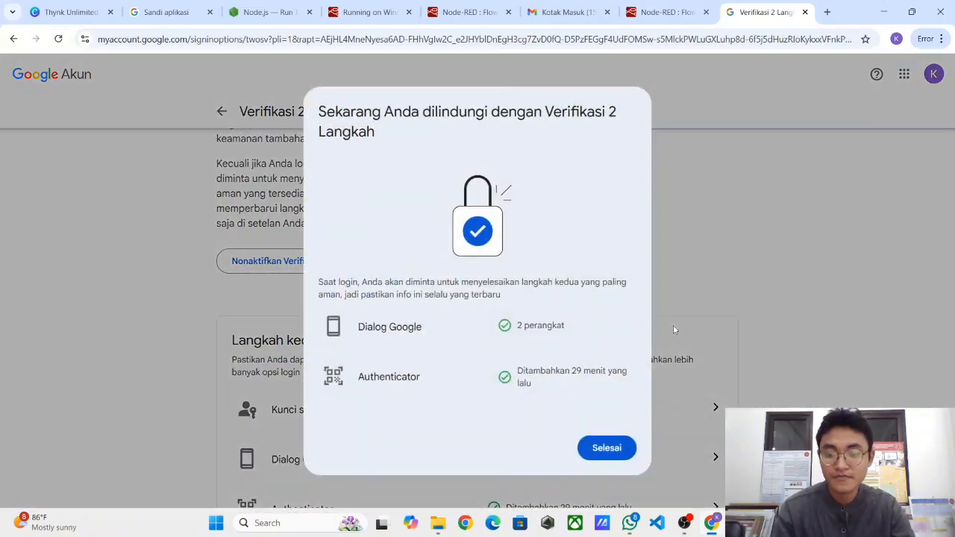
click(614, 449)
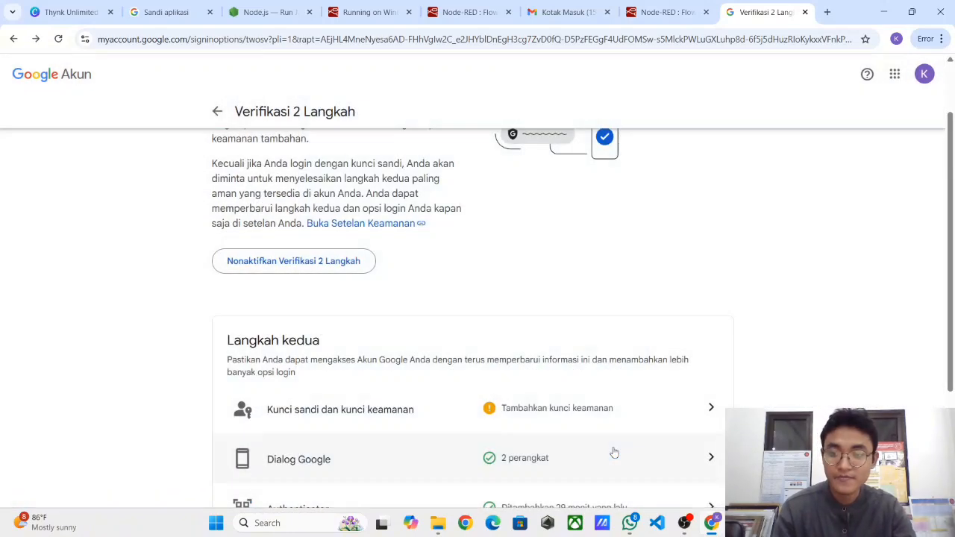
scroll(506, 269, up, 2)
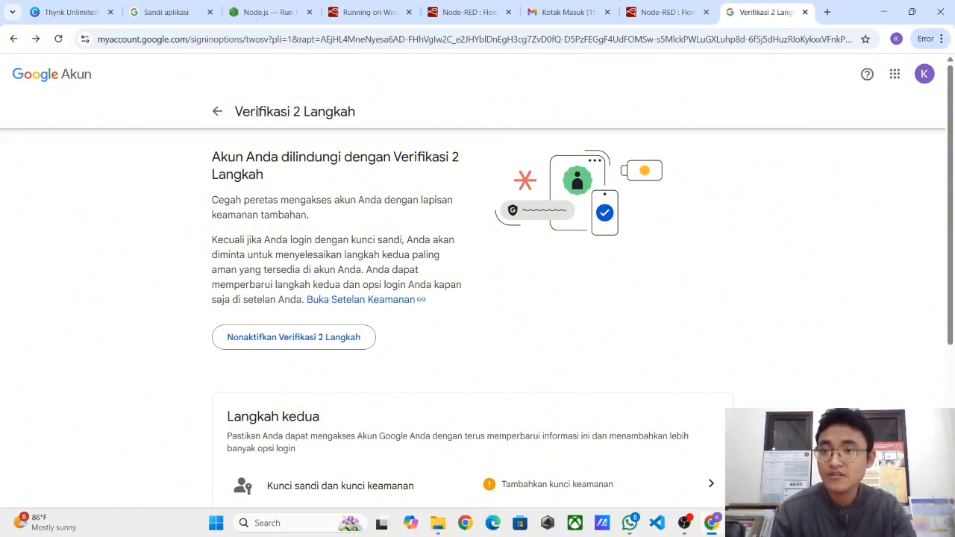
- On the App passwords page, try creating node-red, then re-enter the app name as nodered
click(167, 11)
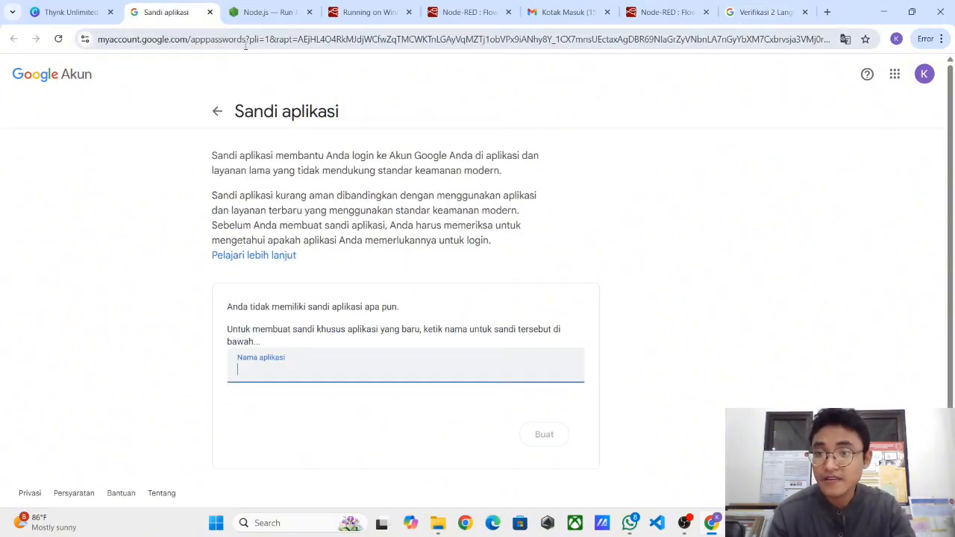
click(246, 43)
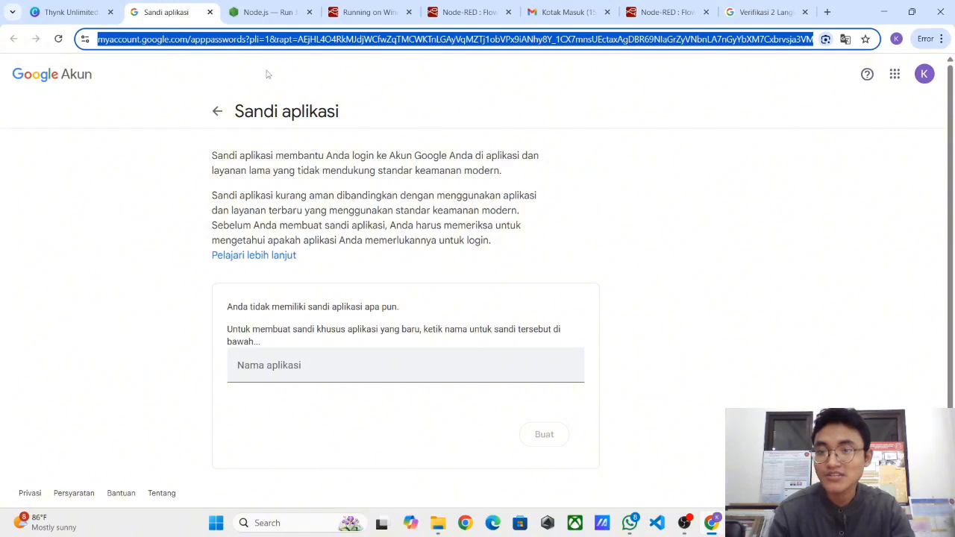
click(399, 218)
click(371, 361)
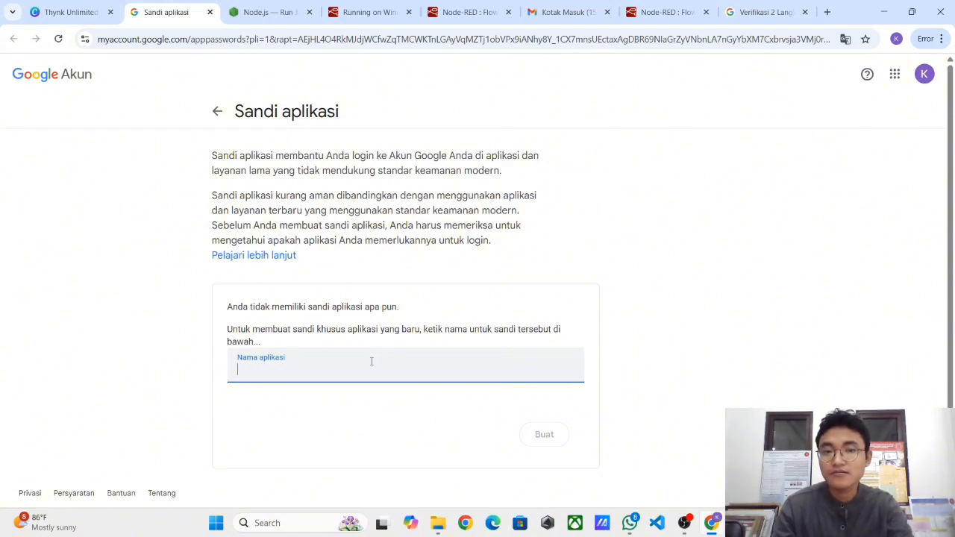
text(no)
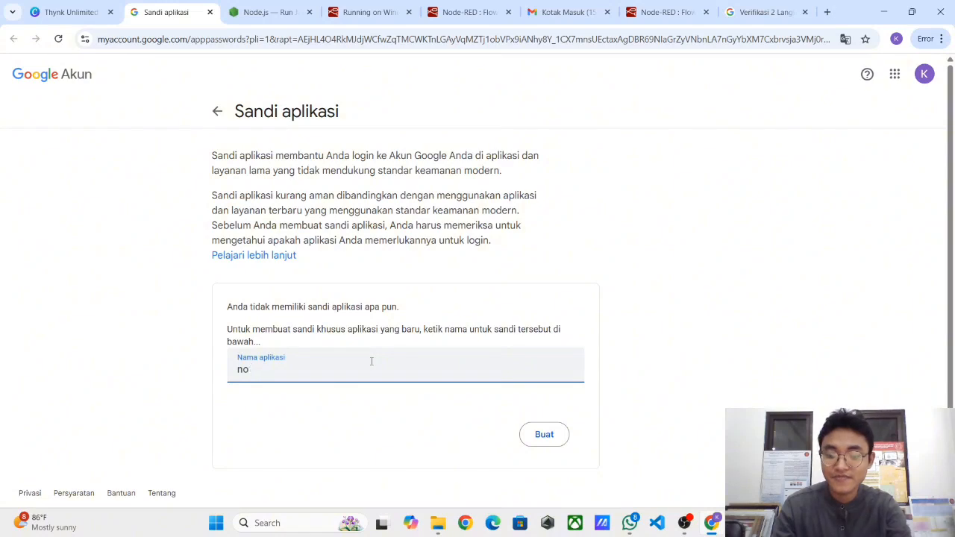
text(fde-re)
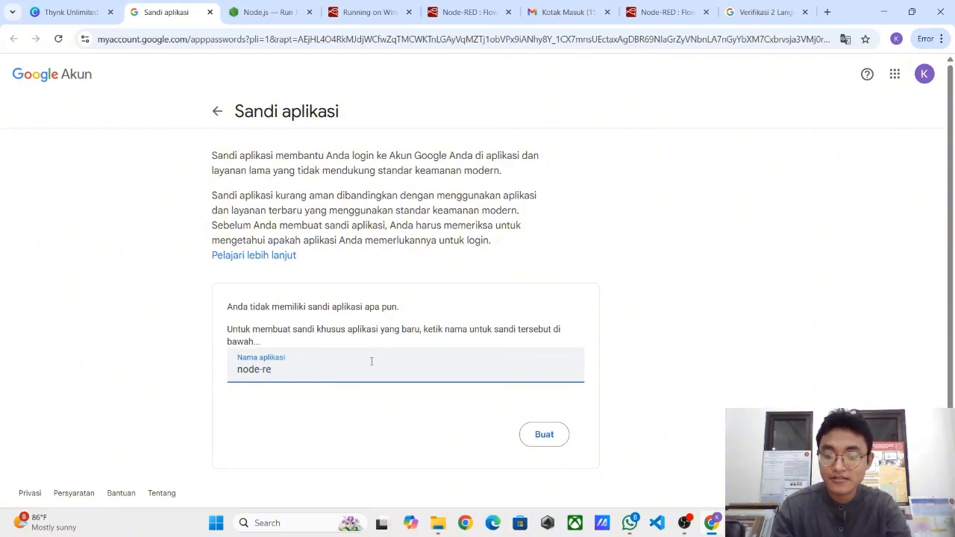
text(d)
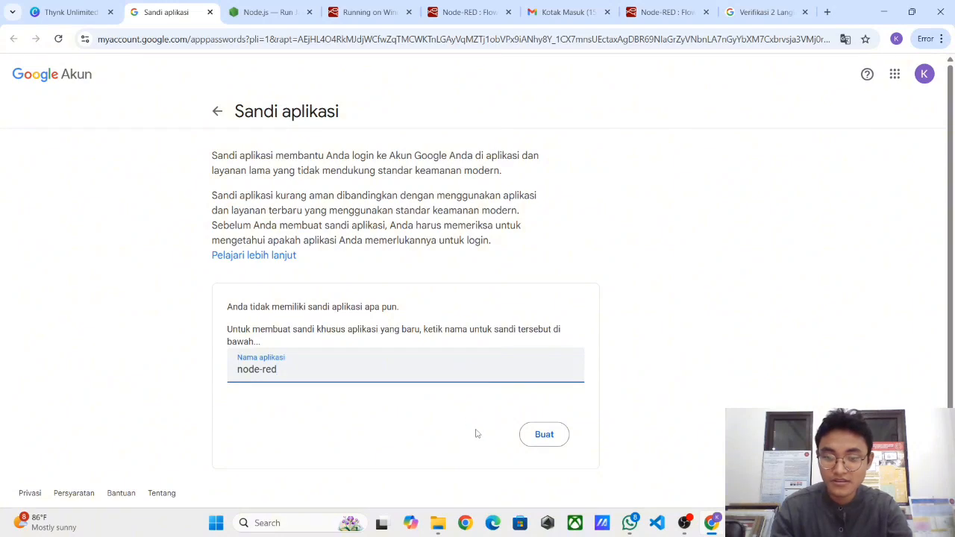
click(550, 443)
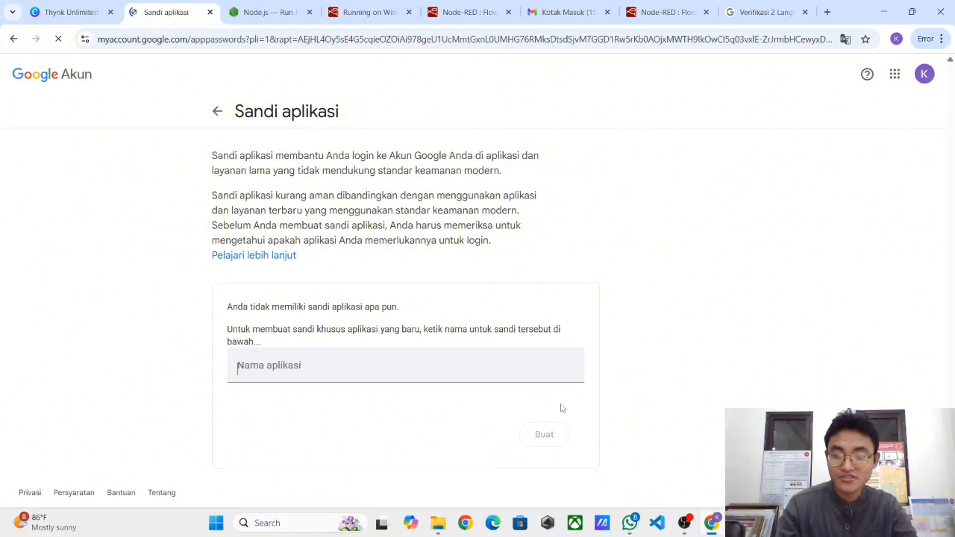
click(445, 362)
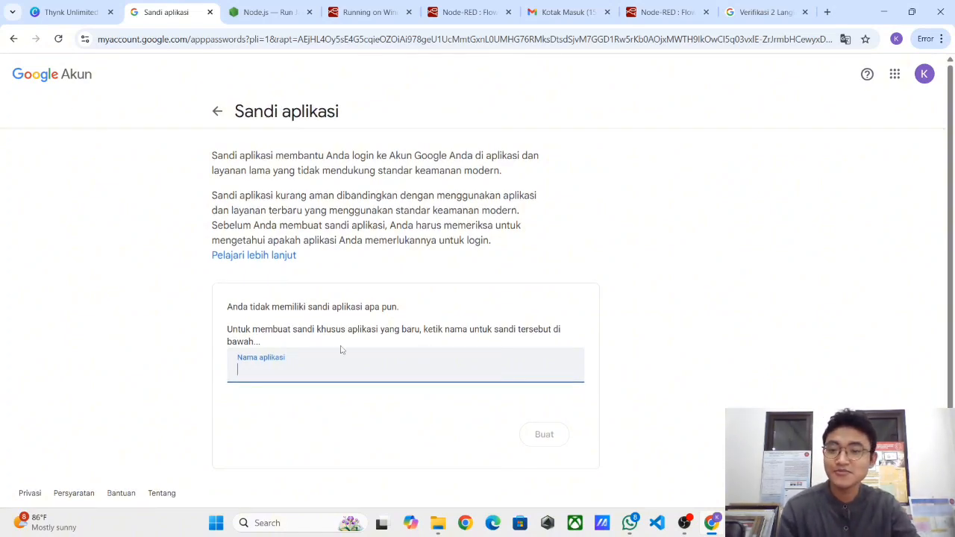
text(n)
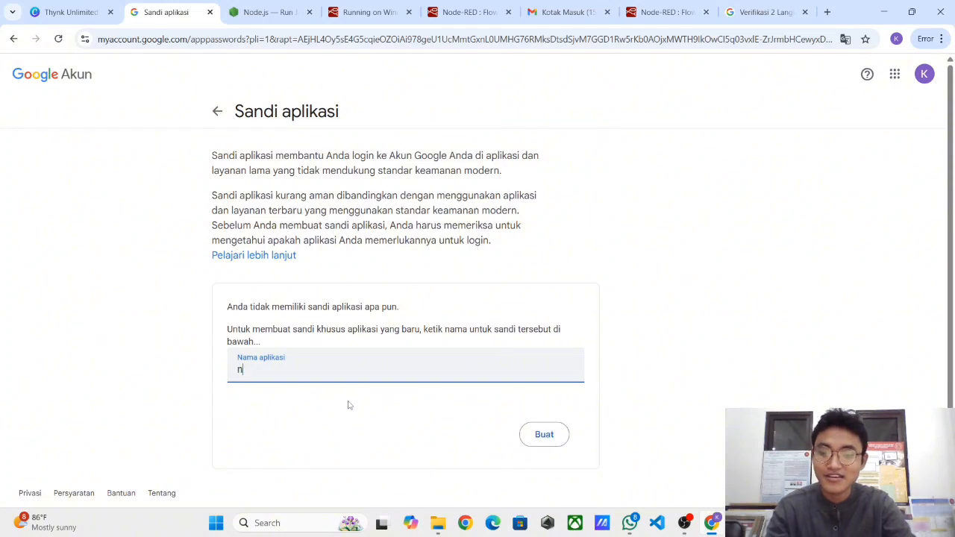
text(ofrdered)
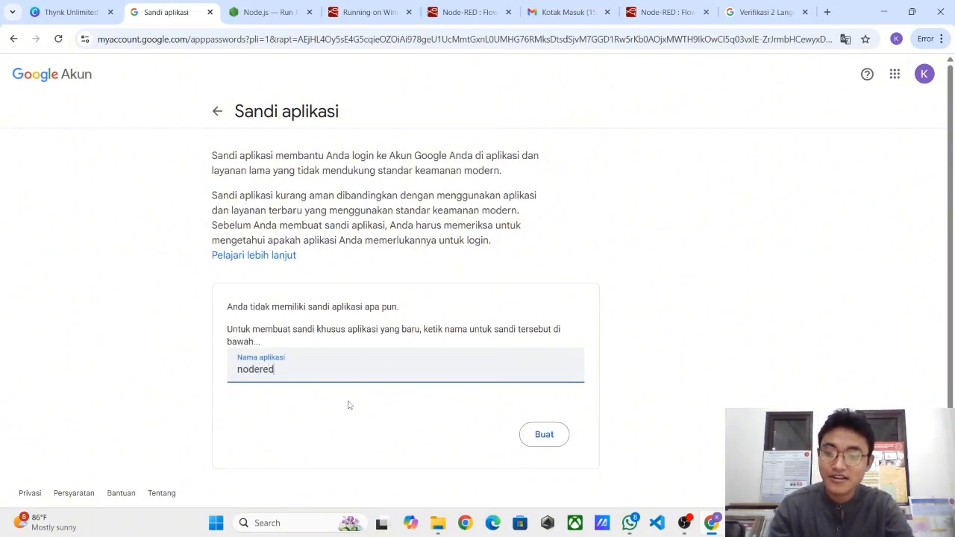
- Create the nodered app password and paste the generated code into a new Notepad file
click(540, 446)
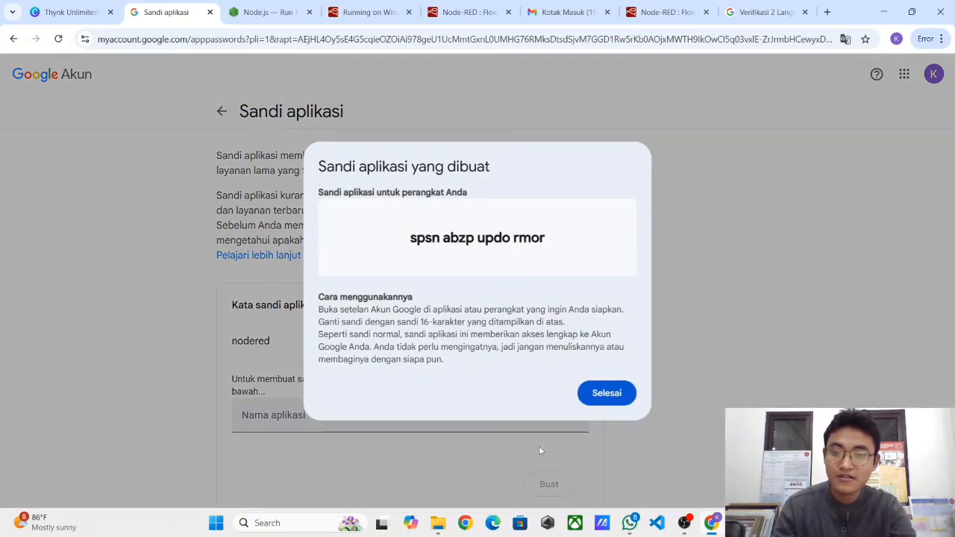
triple_click(438, 242)
key(ctrl+c)
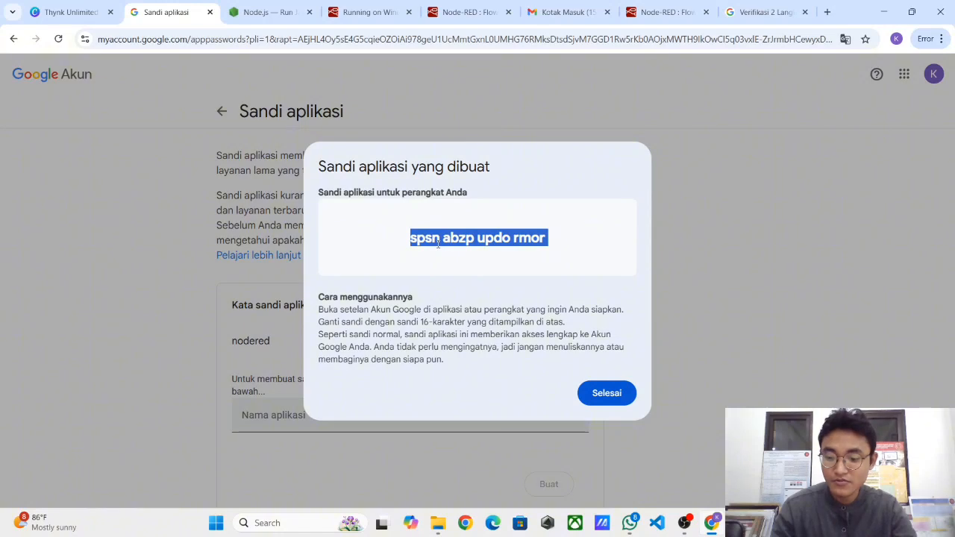
key(super)
text(note)
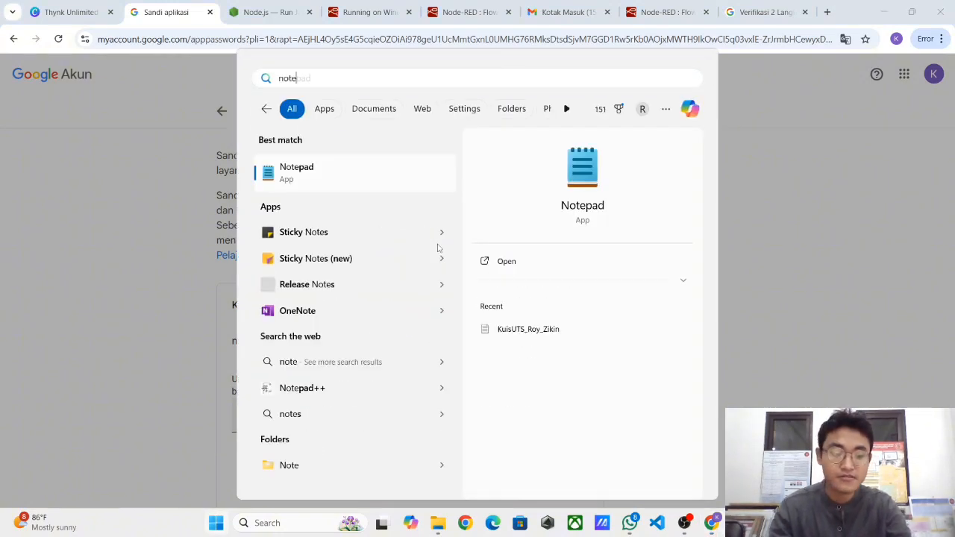
key(Return)
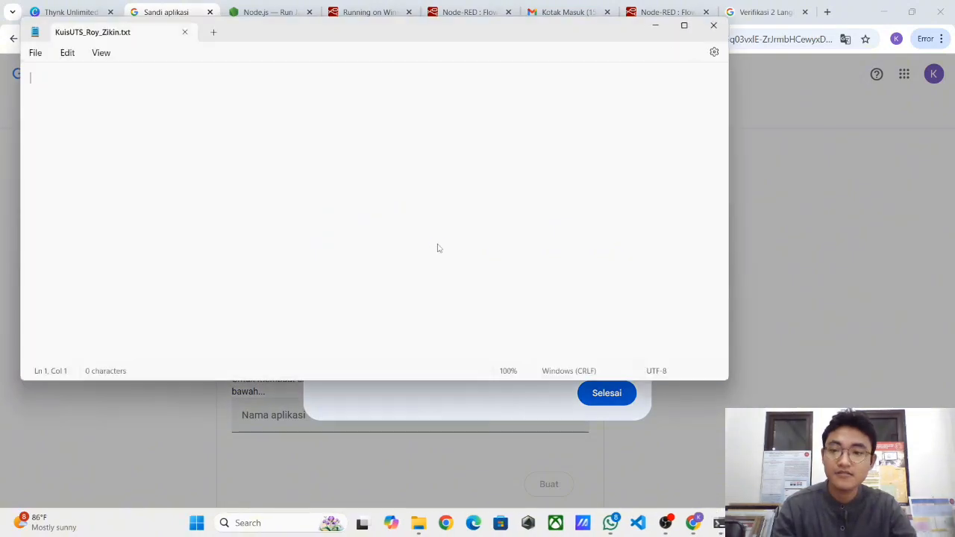
key(ctrl+v)
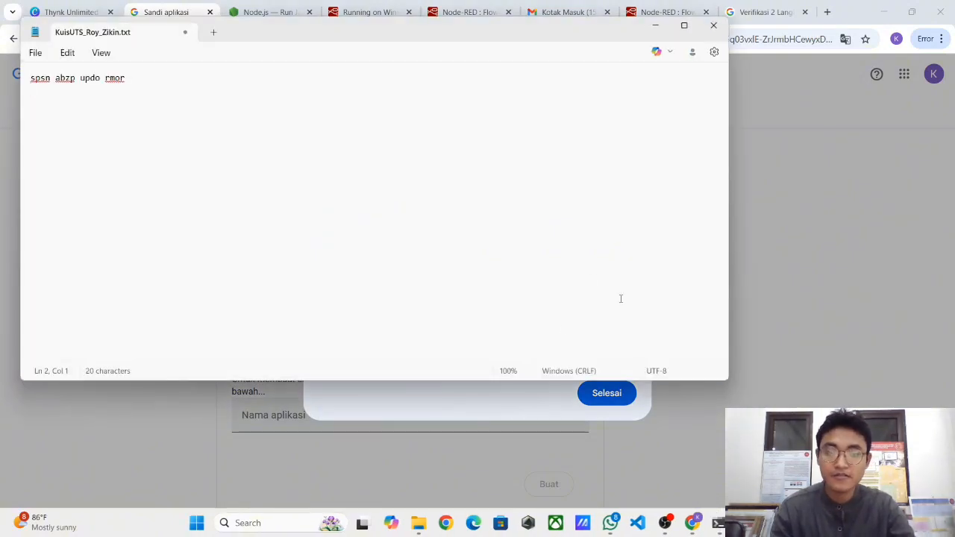
click(597, 394)
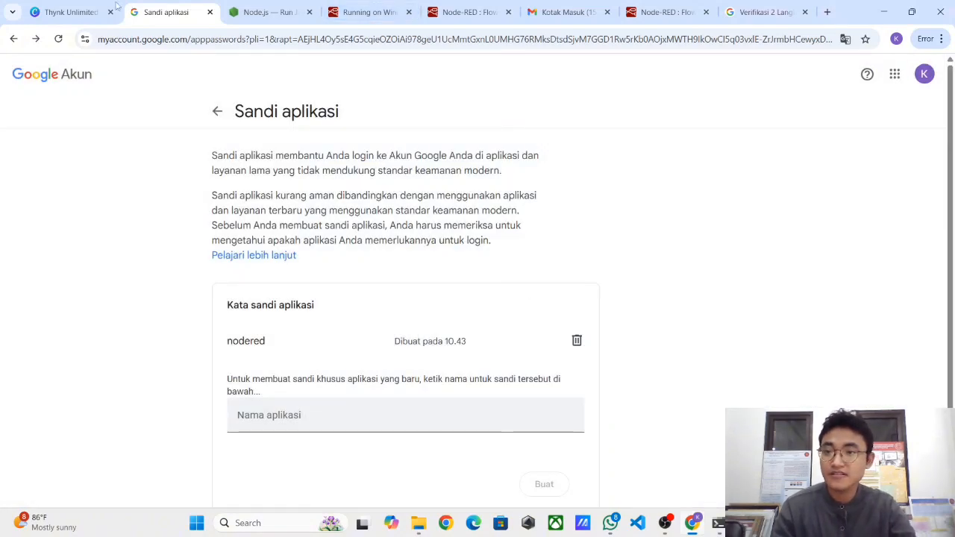
- Return to the Canva presentation and advance to slide 10, 'Isi Pesan pada Node Inject'
click(83, 4)
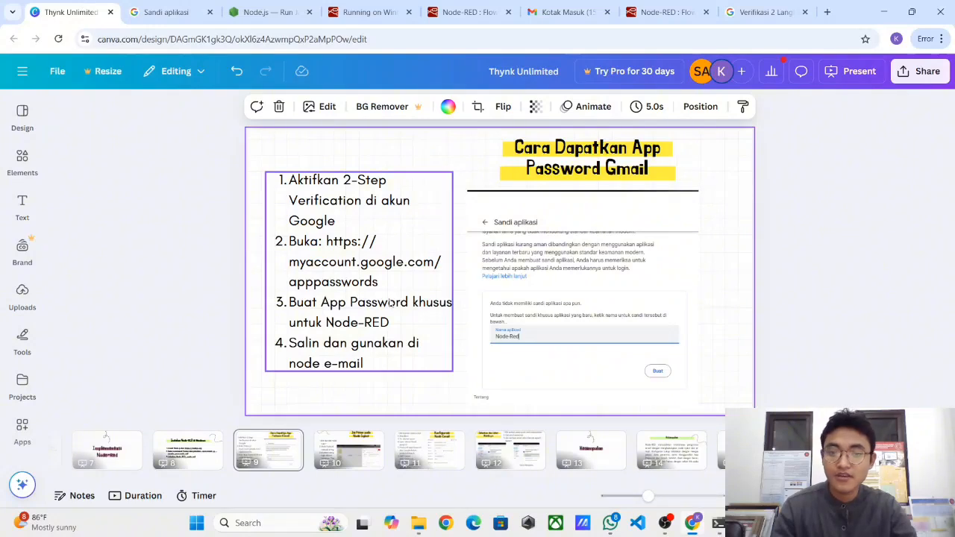
click(787, 303)
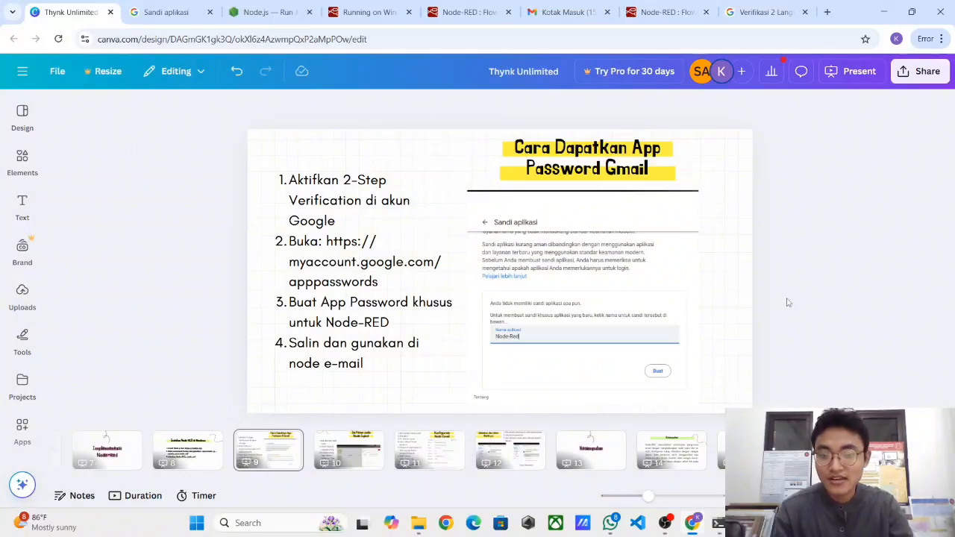
key(Right)
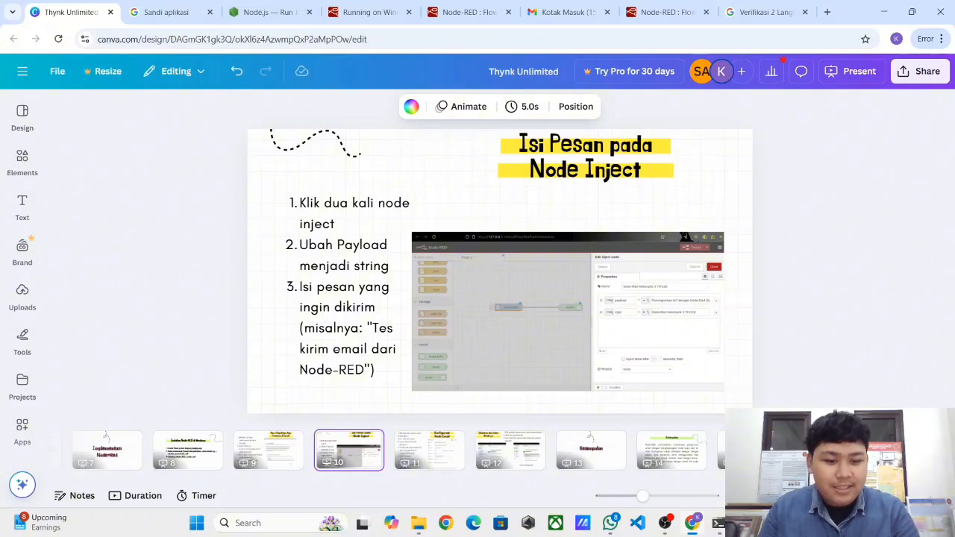
- Stop Node-RED with Ctrl+C in the terminal and start it again with node-red
click(724, 524)
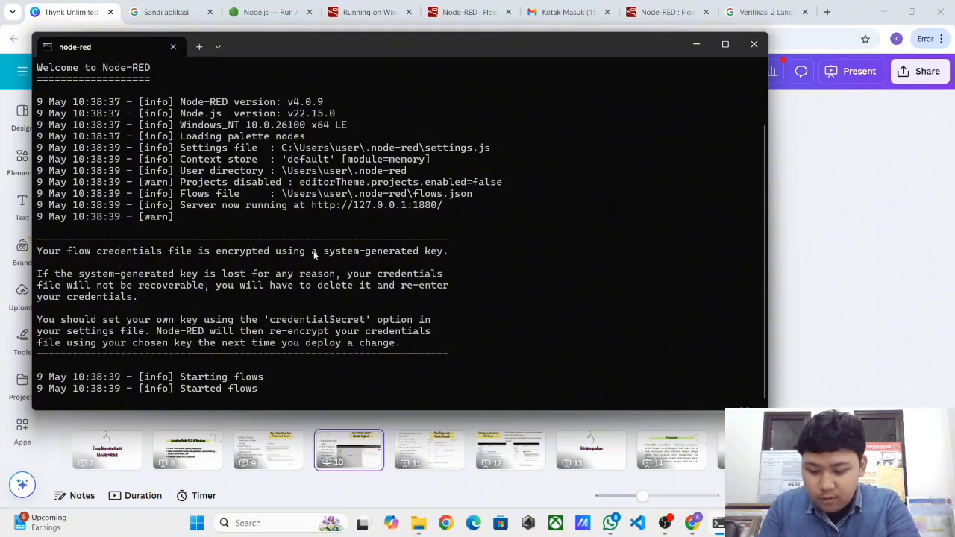
key(ctrl+c)
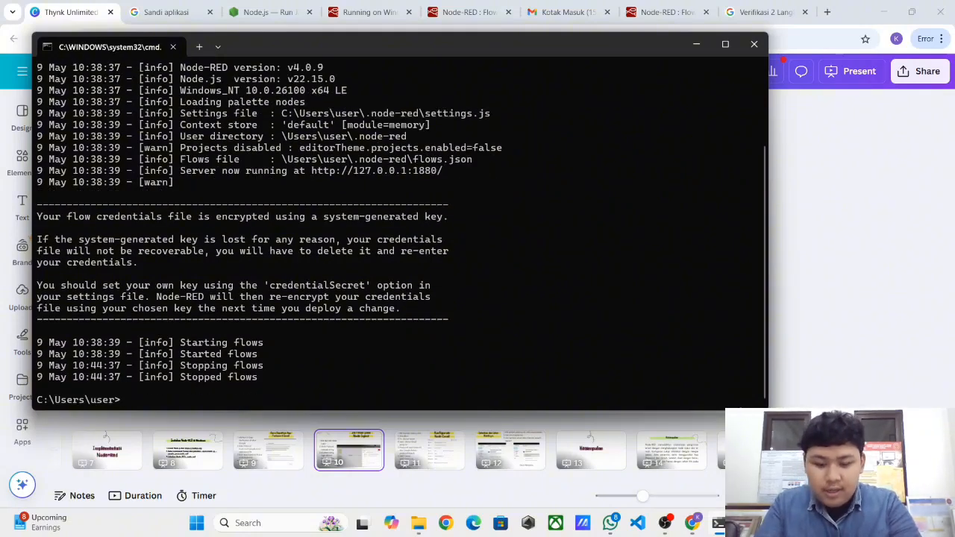
text(node-red)
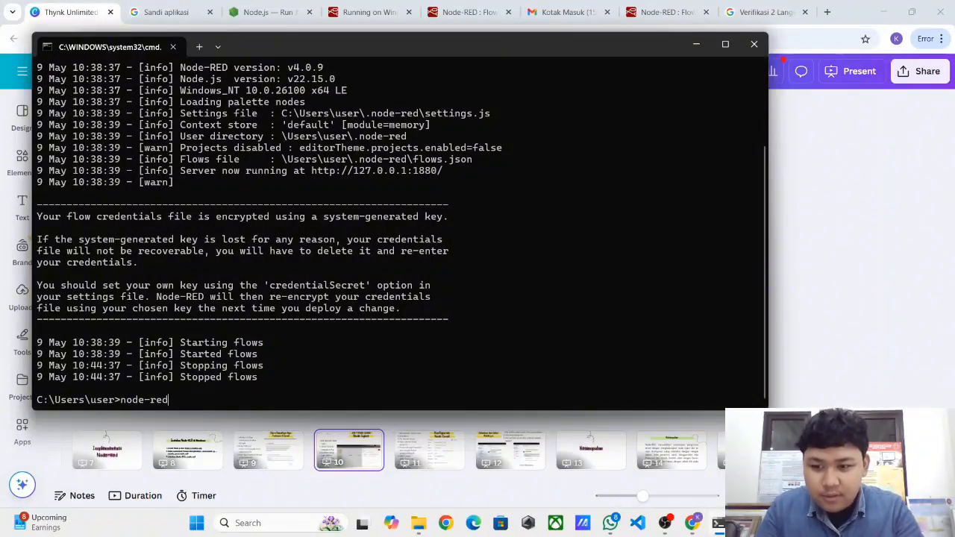
key(Return)
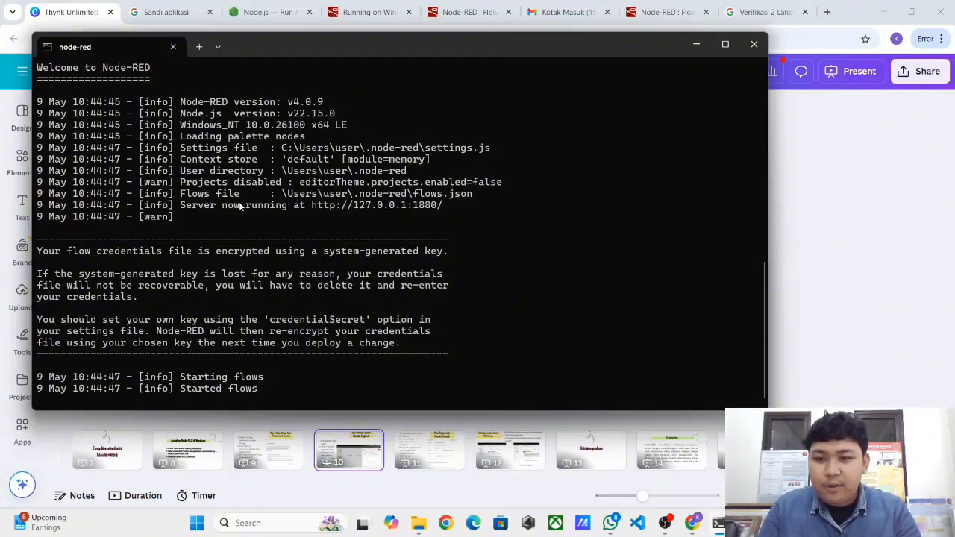
- Reopen the editor at 127.0.0.1:1880, close the duplicate tab, and return to Flow 1
ctrl+click(337, 206)
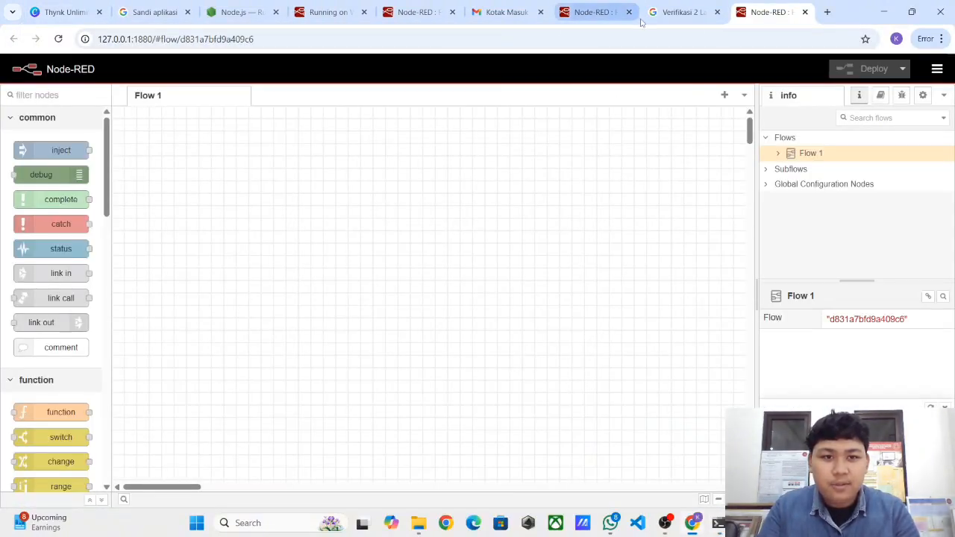
click(629, 12)
key(Return)
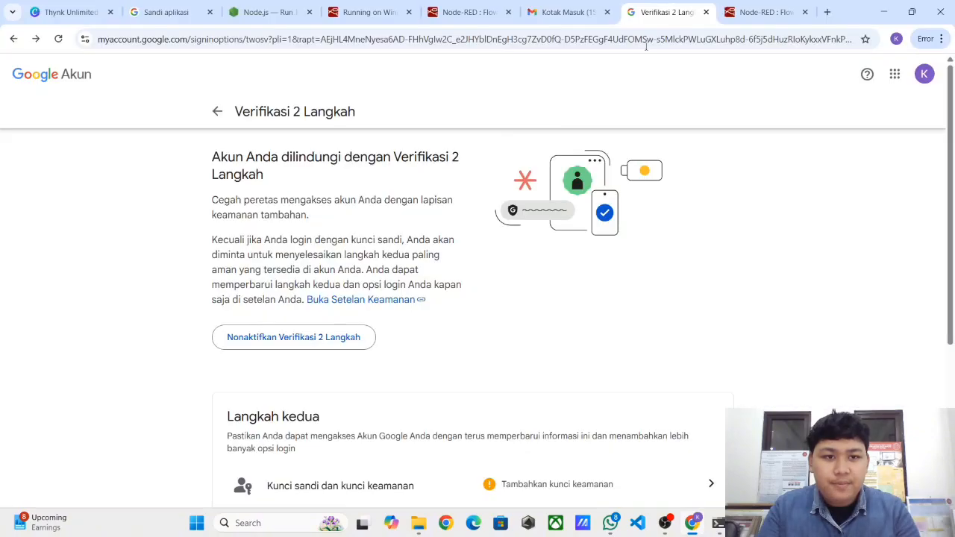
click(765, 12)
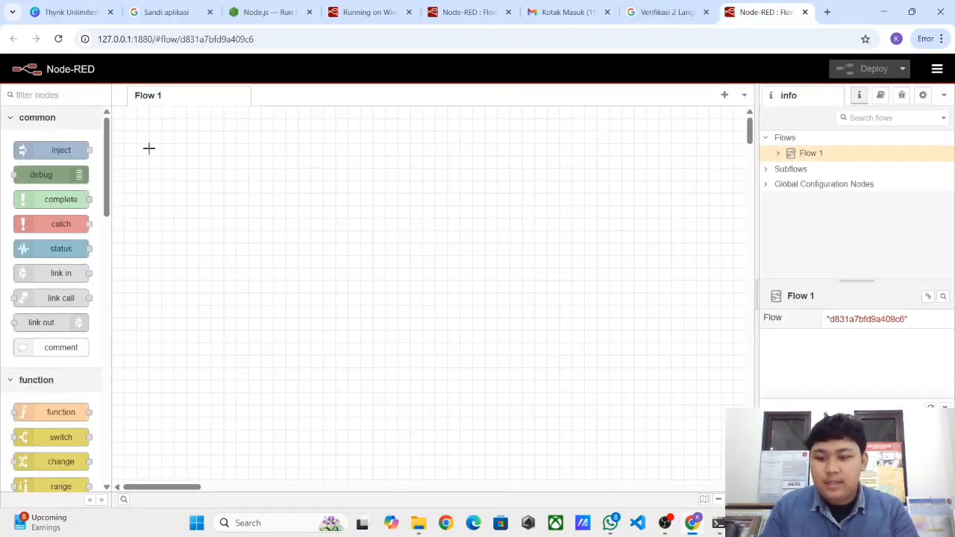
click(52, 9)
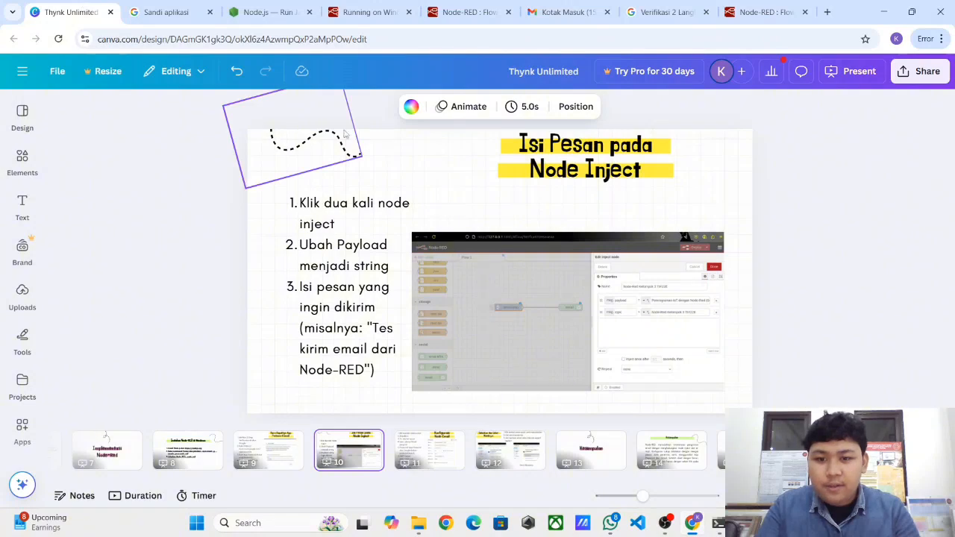
click(757, 6)
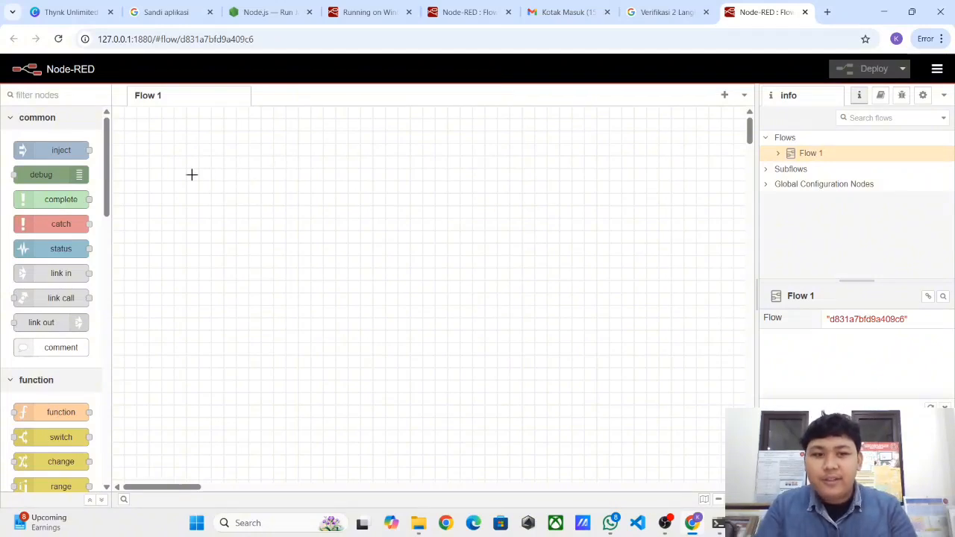
- Place an inject node and an email node on Flow 1, wiring the timestamp output to the email input
drag(41, 148, 222, 185)
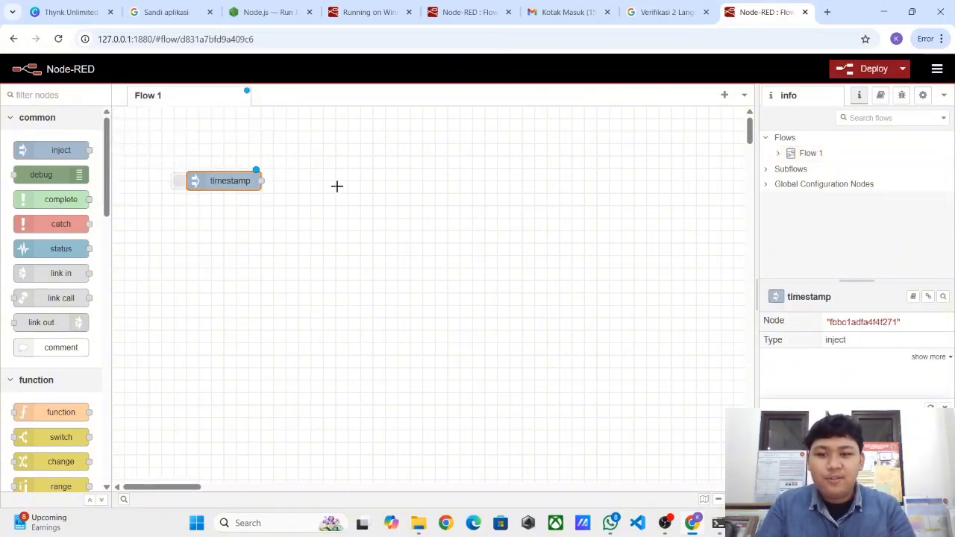
scroll(336, 186, down, 2)
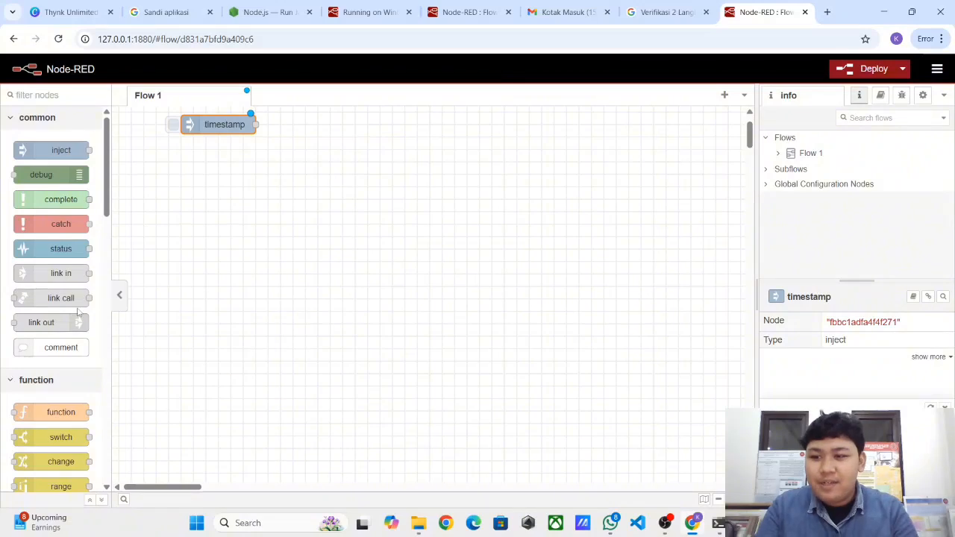
scroll(78, 313, down, 10)
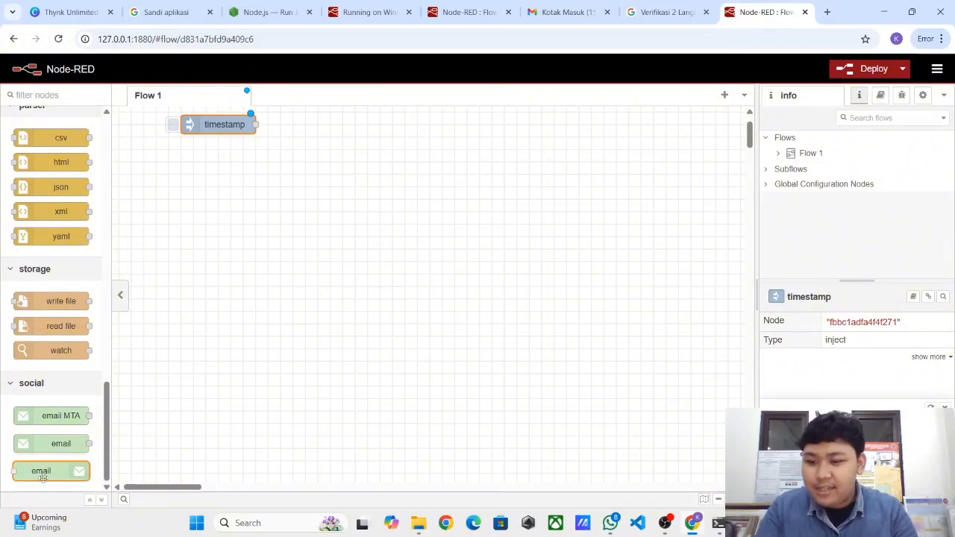
drag(41, 471, 297, 188)
scroll(262, 196, up, 1)
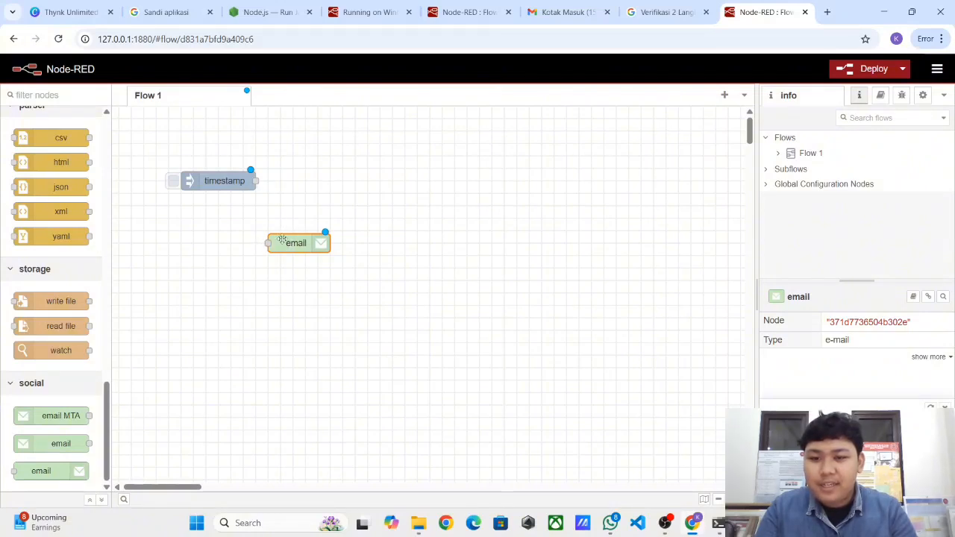
mouse_move(290, 235)
mouse_down()
mouse_move(353, 185)
mouse_move(340, 173)
mouse_up()
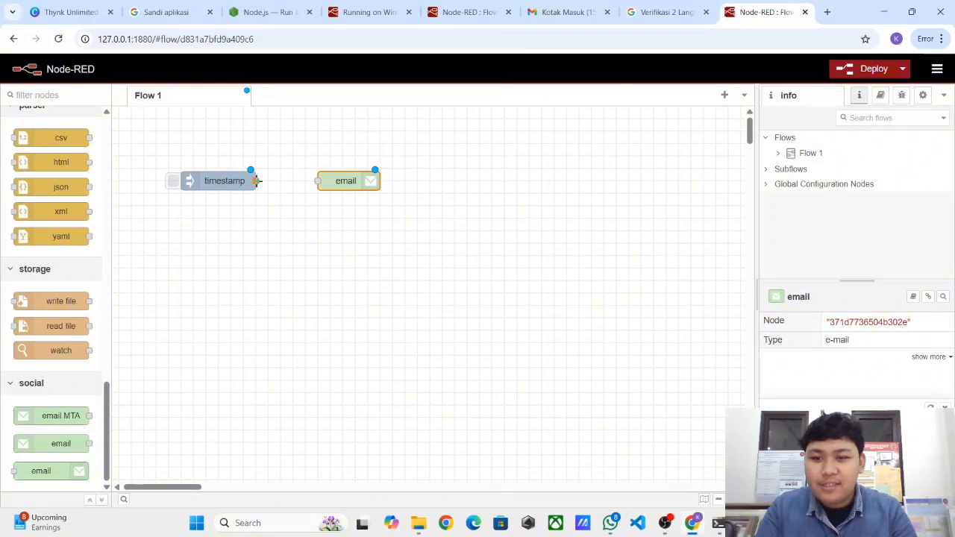
mouse_move(255, 181)
mouse_down()
mouse_move(321, 190)
mouse_move(321, 181)
mouse_up()
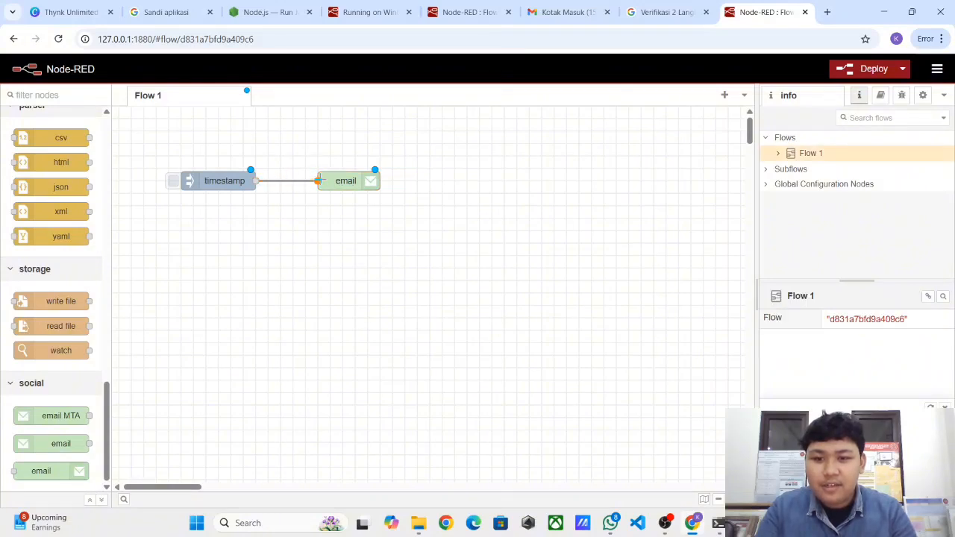
- Set the inject node's payload to the string 'Test Kelompok 3' and topic to 'Halo ini test email kami'
double_click(228, 180)
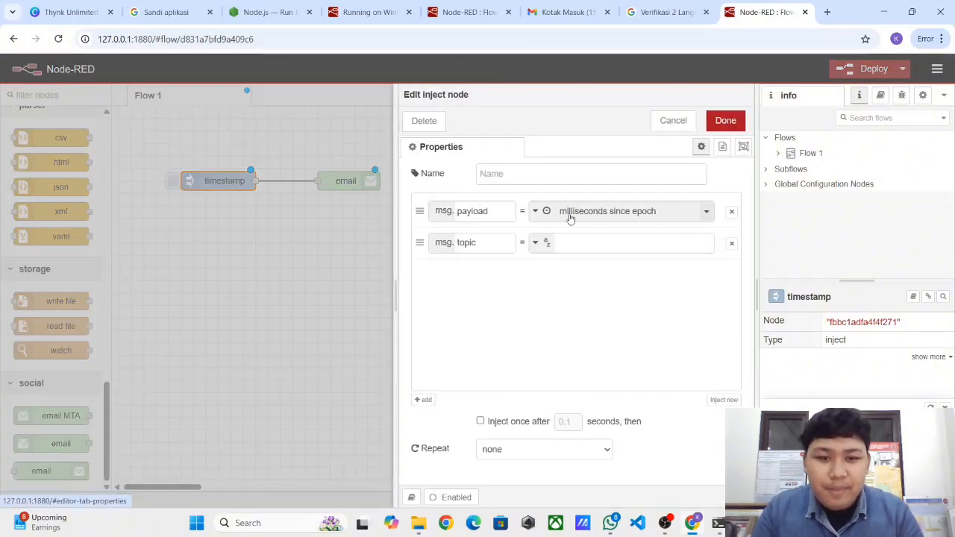
click(572, 220)
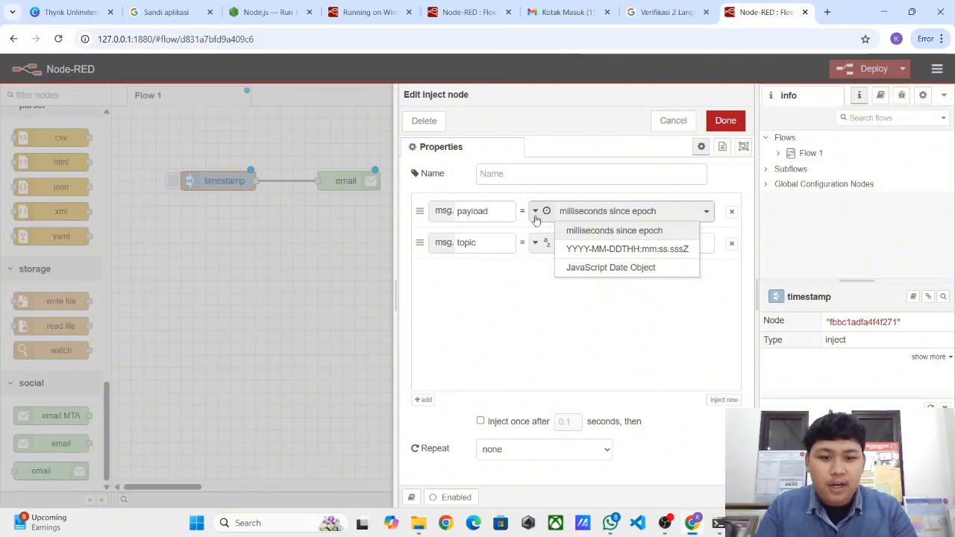
click(543, 217)
click(554, 267)
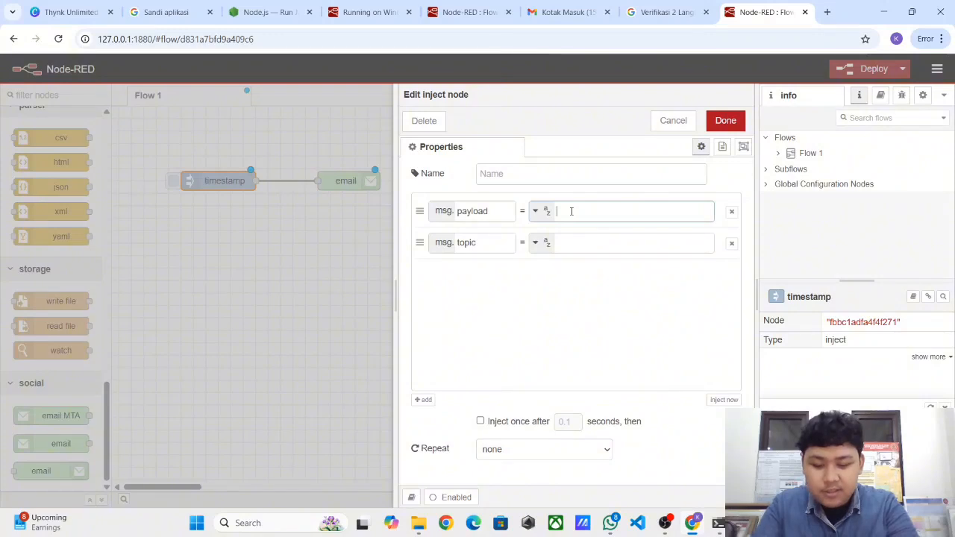
text(Tes)
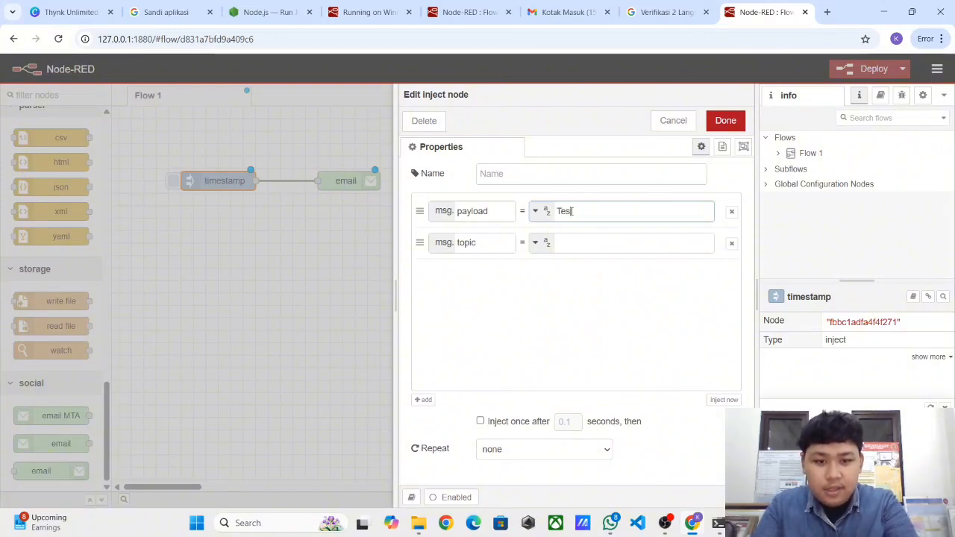
text(t Kelompo)
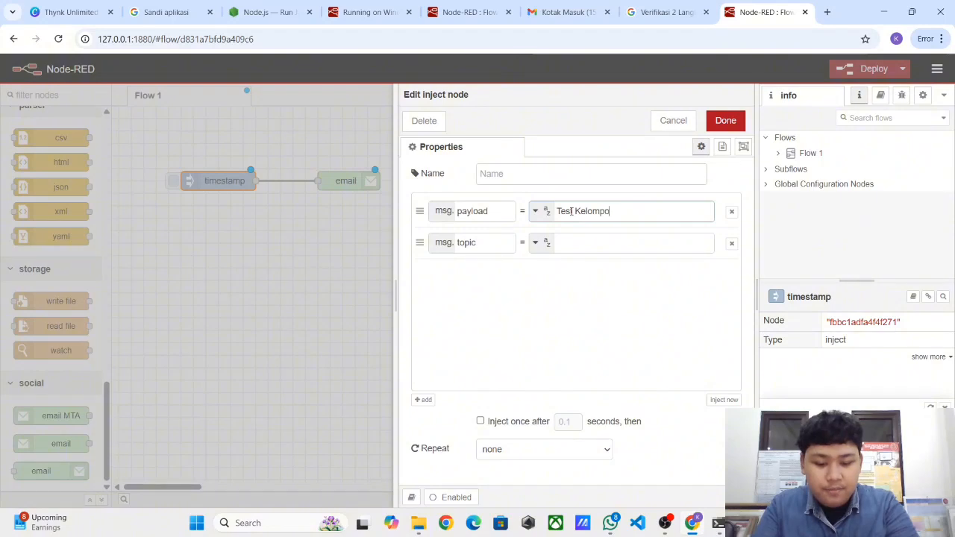
text(k 3)
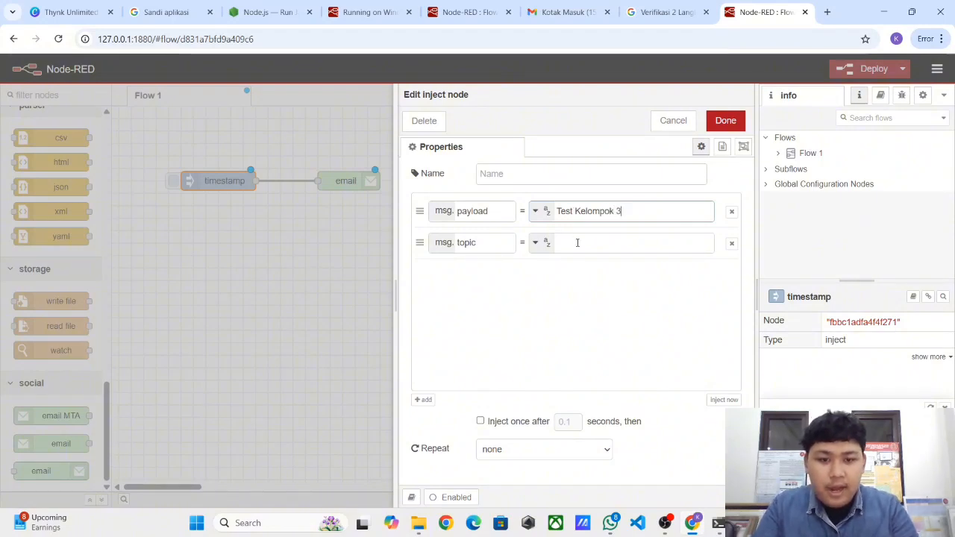
click(577, 244)
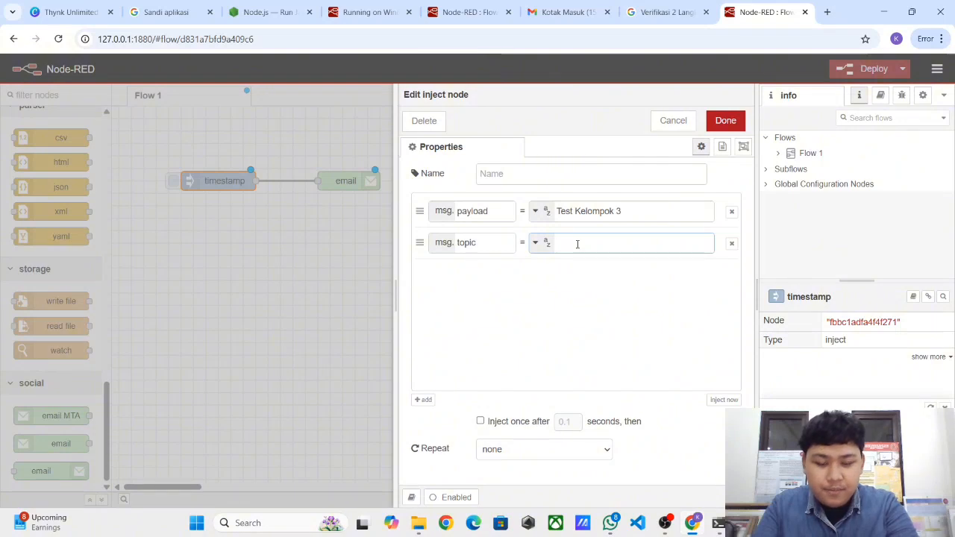
text(Halo ini )
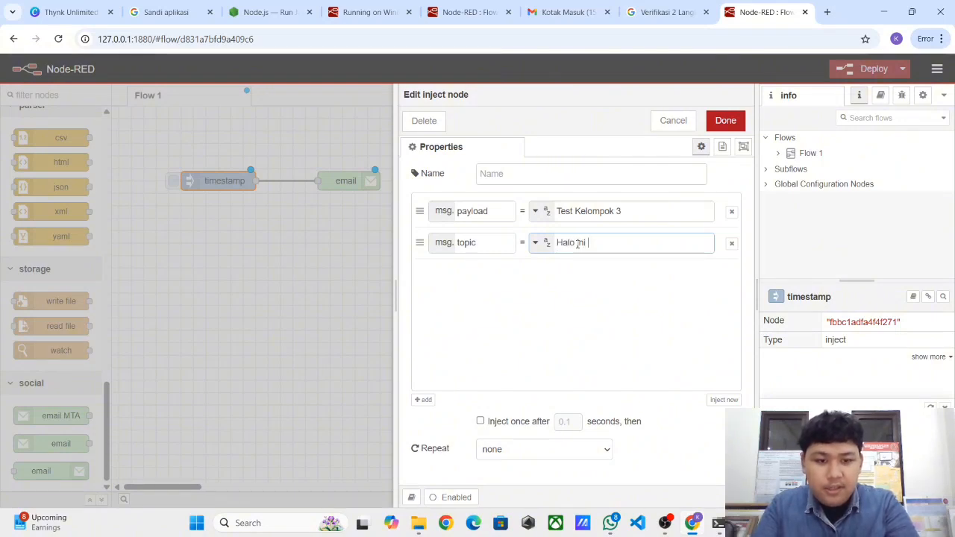
text(test ema)
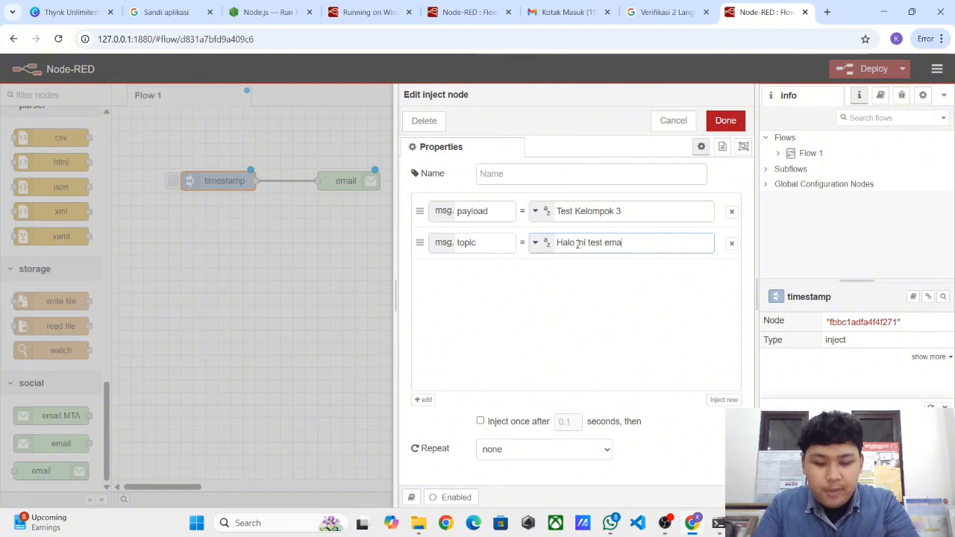
text(il kami)
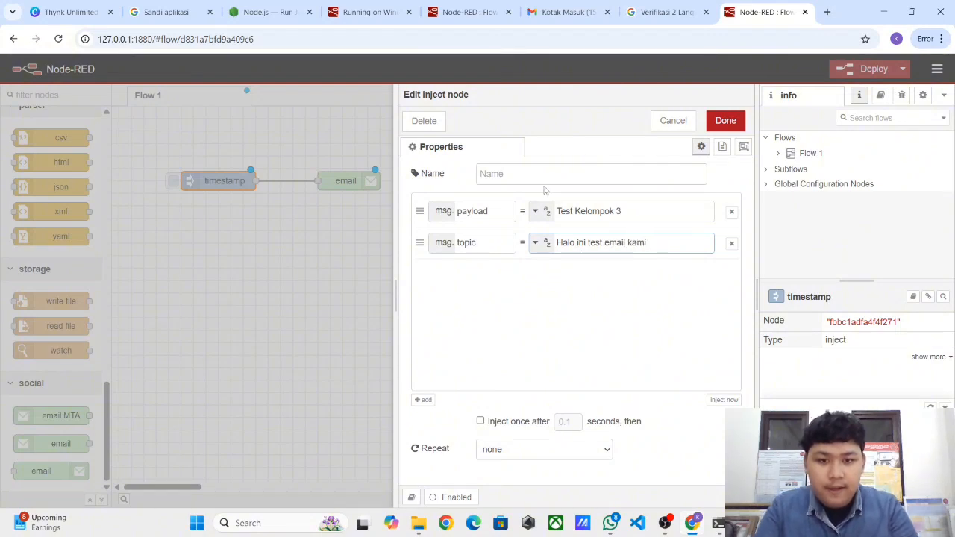
- Name the inject node 'pesan email' and save its settings
click(543, 171)
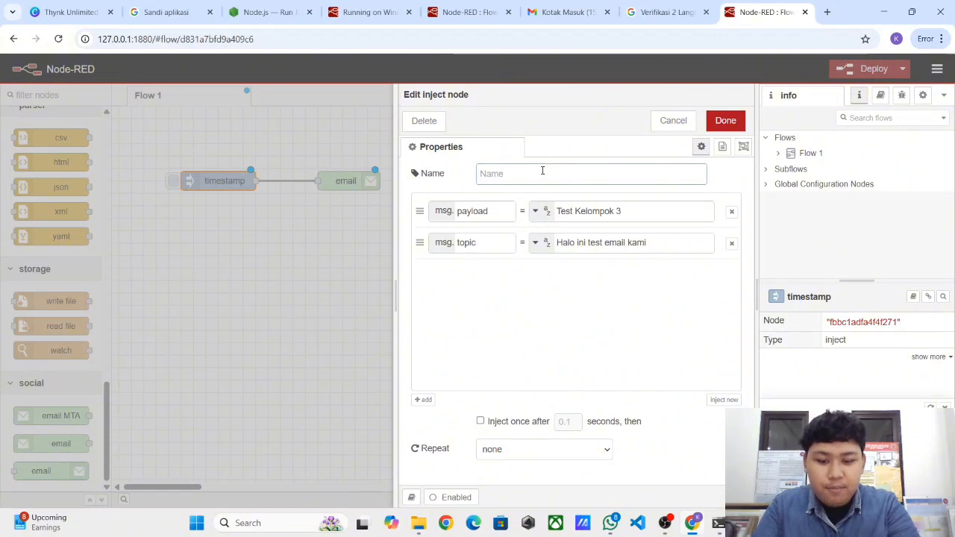
text(email)
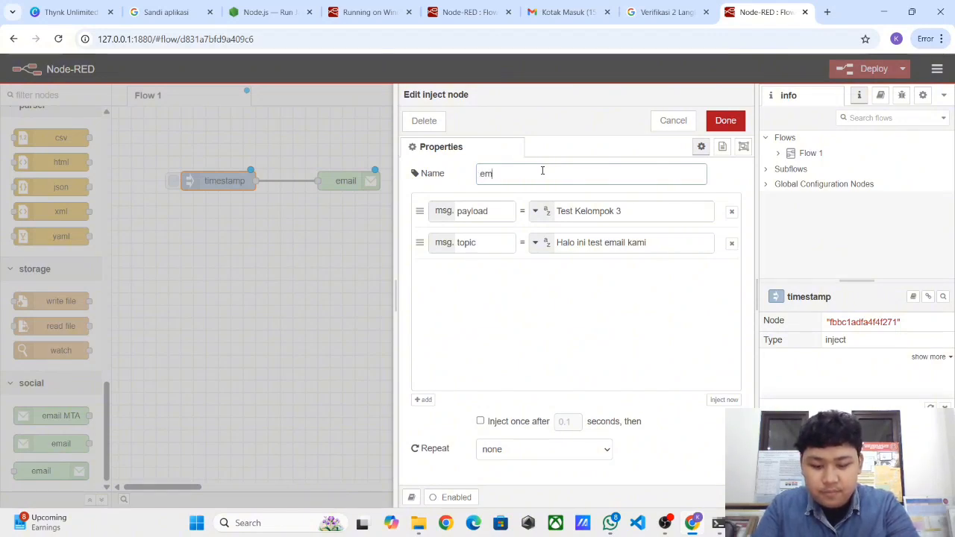
key(BackSpace)
key(BackSpace)
key(BackSpace)
text(pesan m)
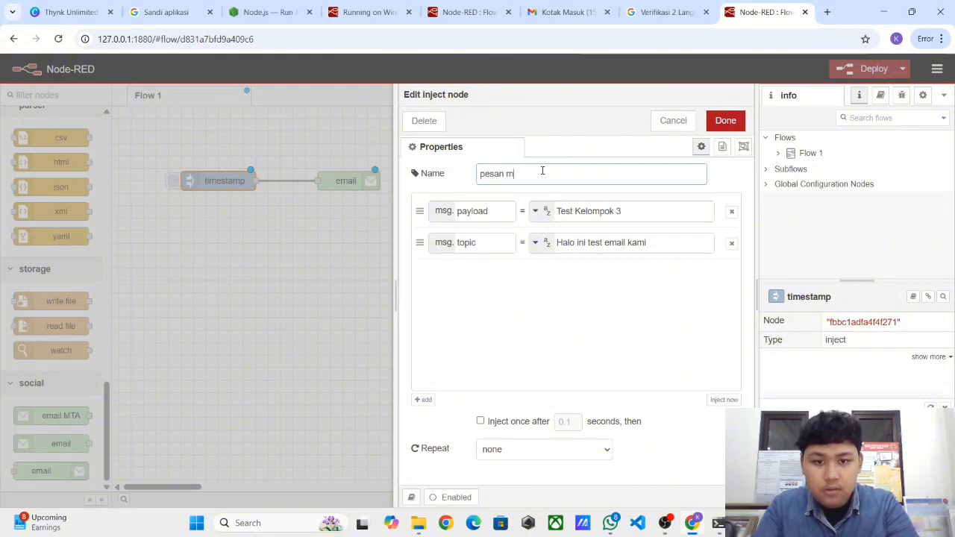
key(BackSpace)
text(email)
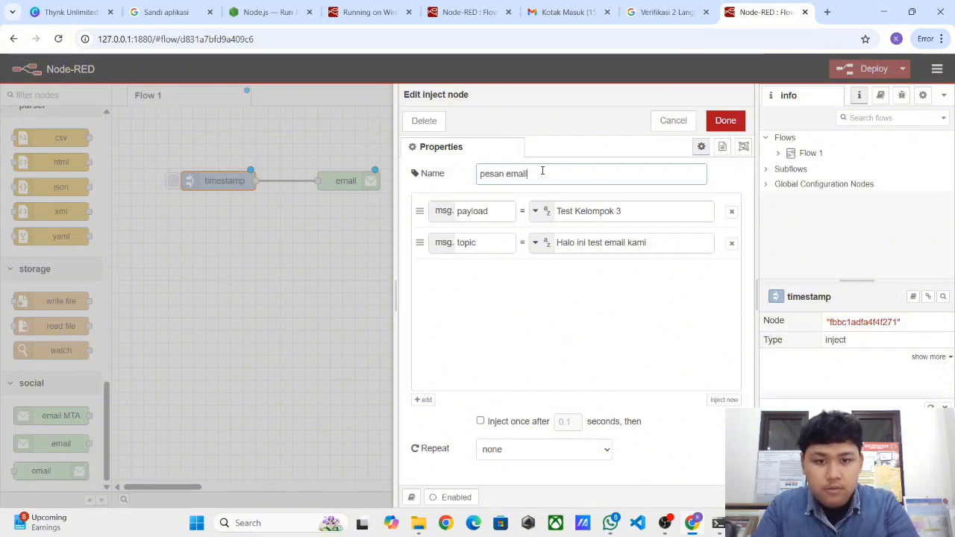
click(724, 122)
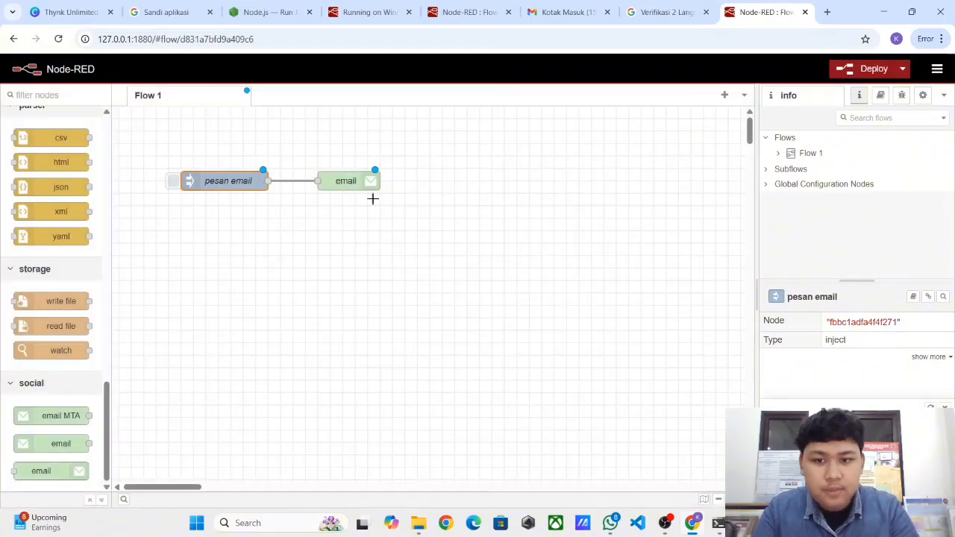
- Name the email node 'Email' and enter the recipient's Gmail address in the To field
double_click(357, 188)
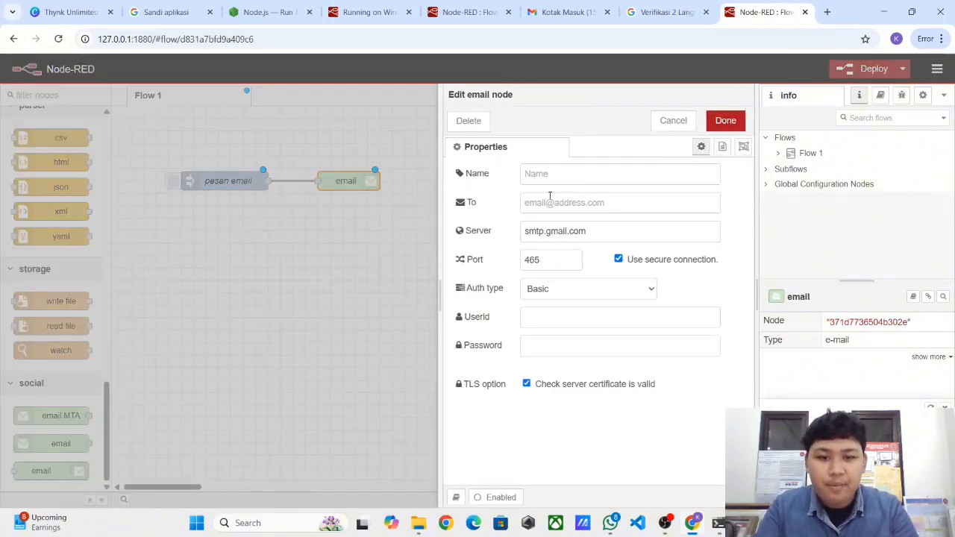
click(558, 177)
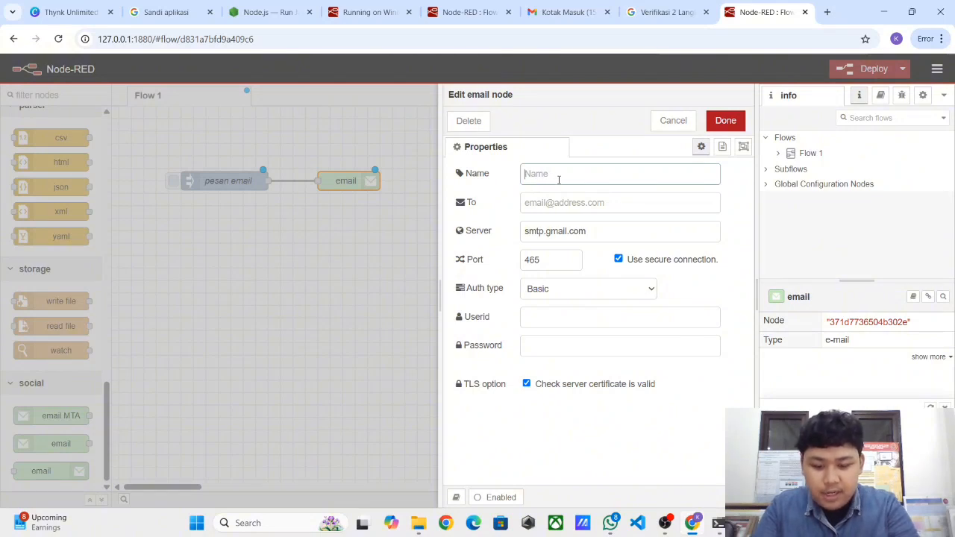
text(Email)
click(547, 204)
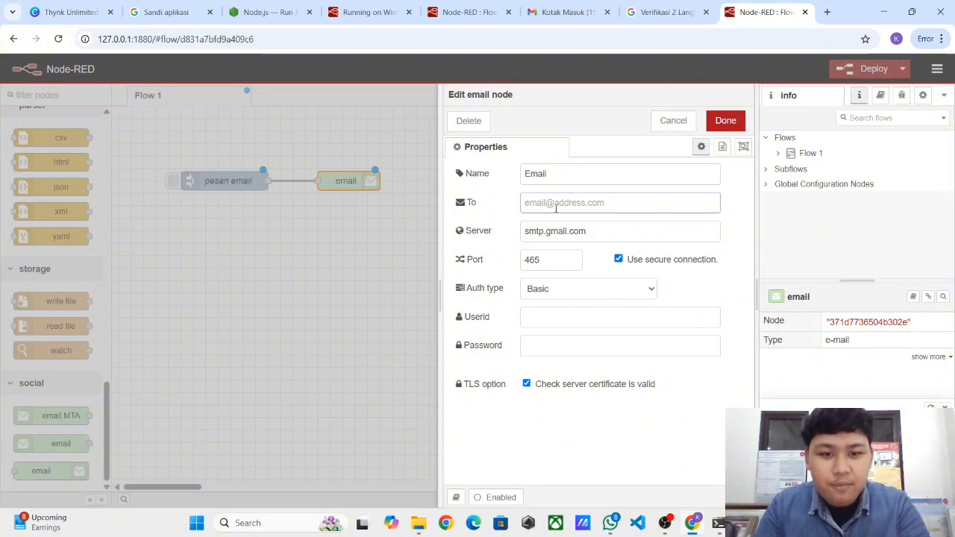
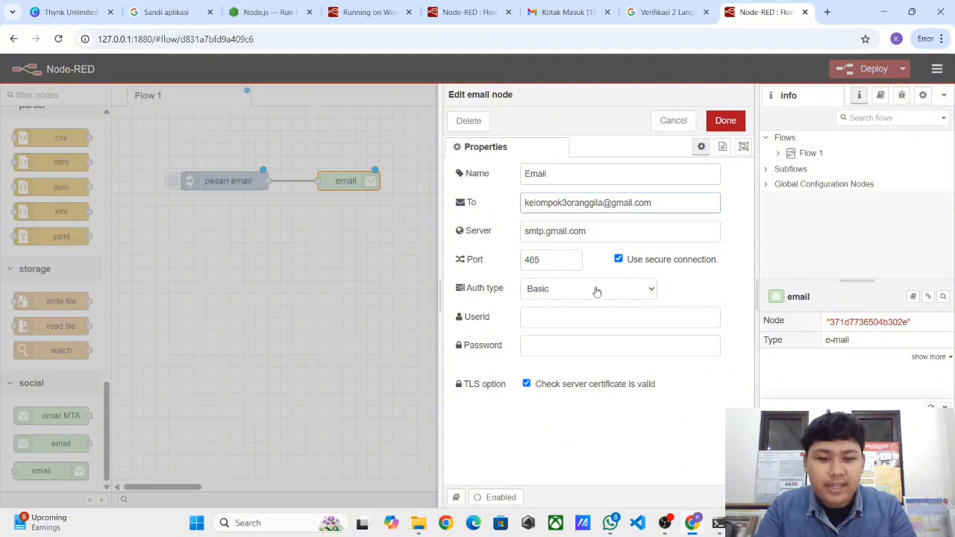
- Copy the recipient Gmail address into the email node's Userid field
click(572, 316)
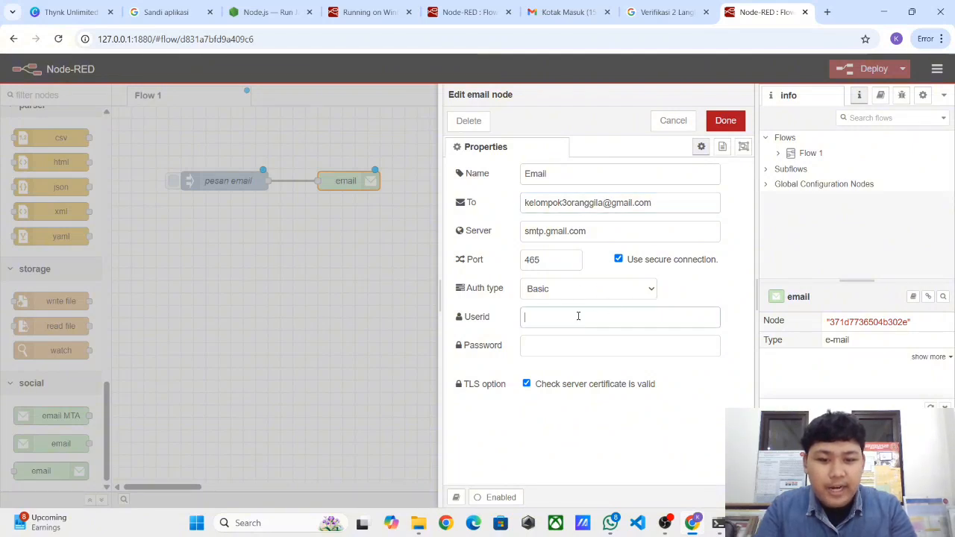
drag(655, 203, 513, 215)
key(ctrl+c)
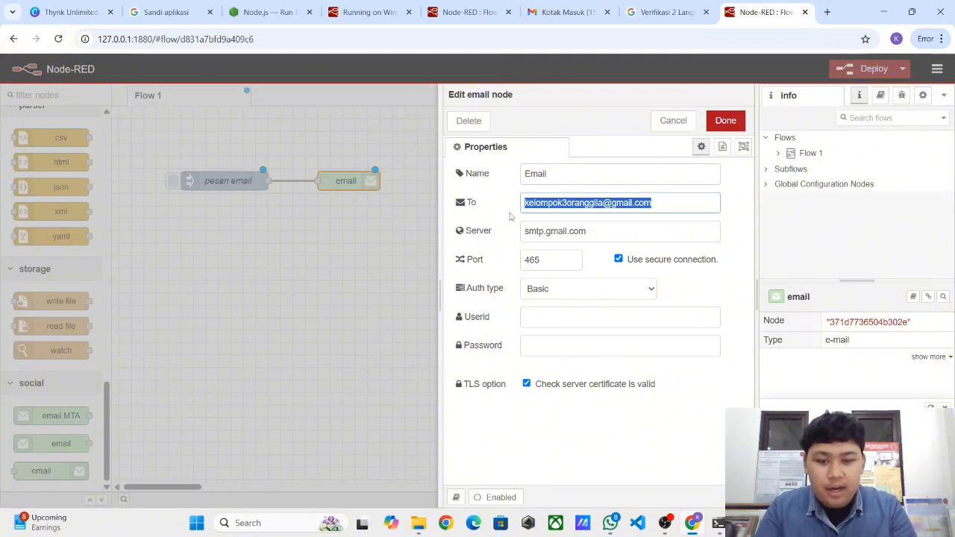
click(526, 317)
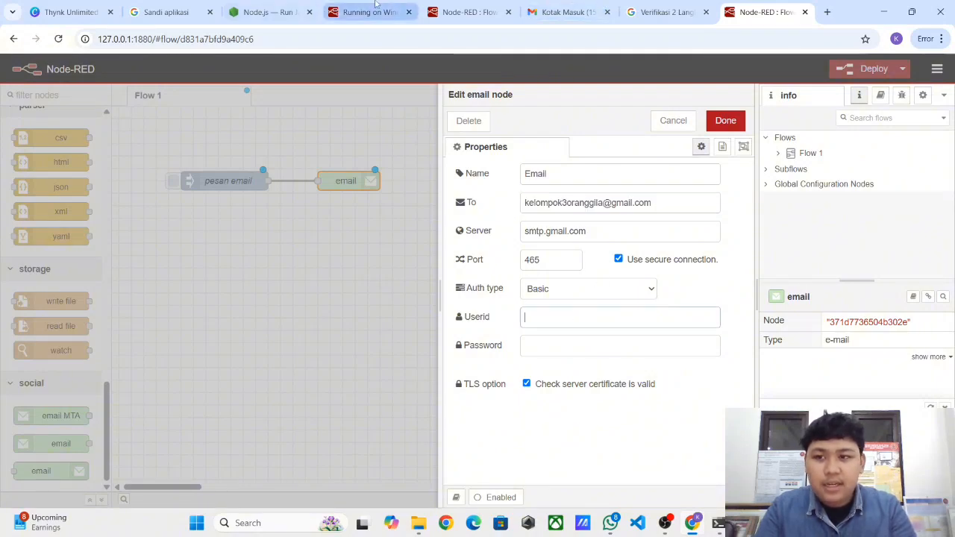
click(166, 12)
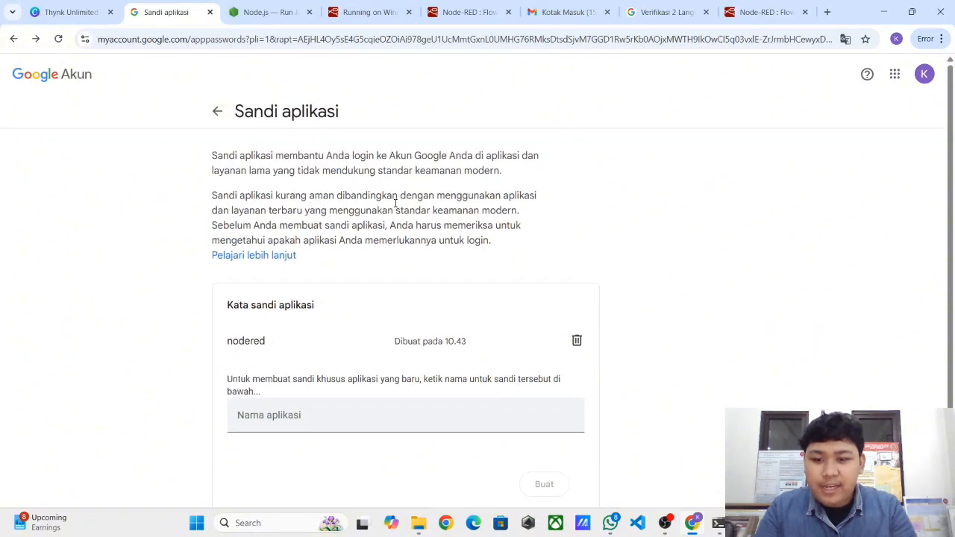
click(666, 12)
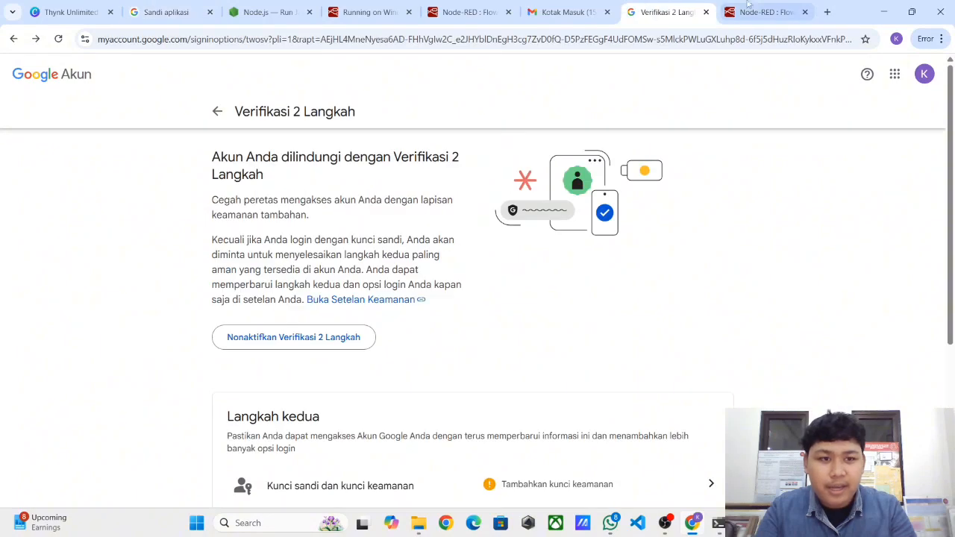
click(765, 12)
key(ctrl+v)
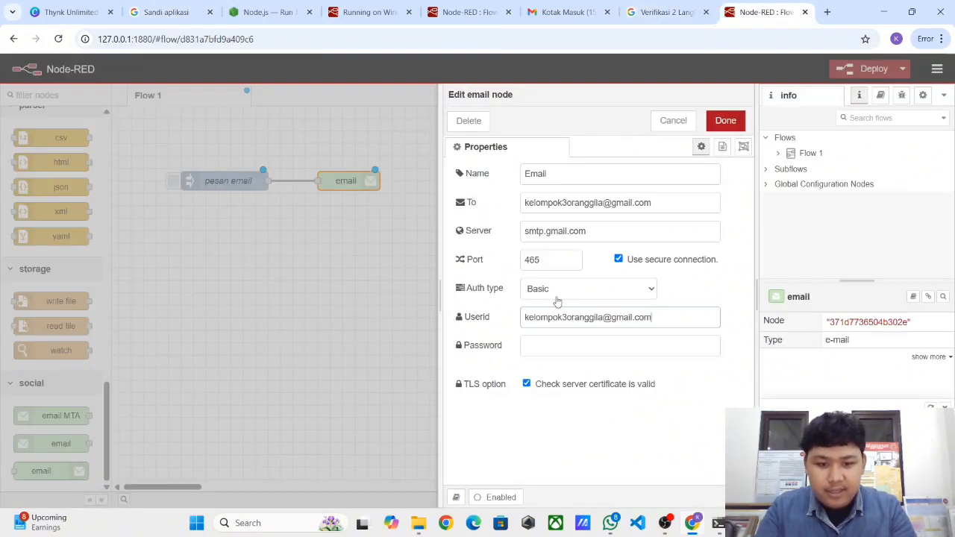
- Paste the Google app password from Notepad into the Password field and save the email node
click(558, 345)
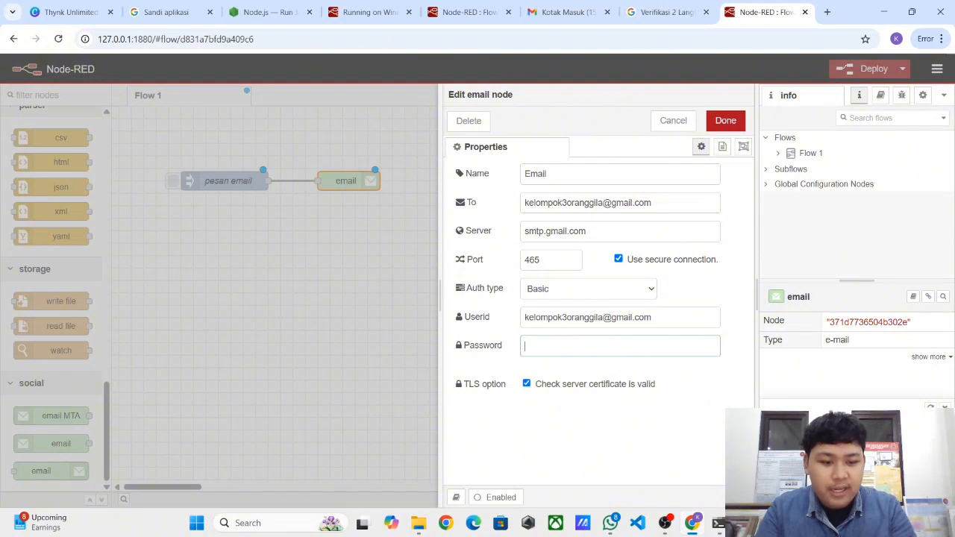
key(alt+Tab)
drag(134, 78, 15, 66)
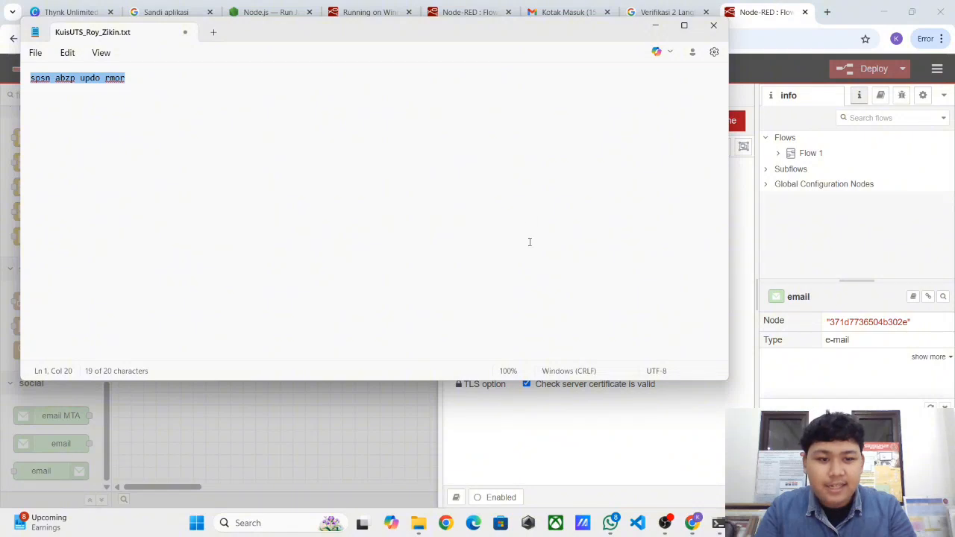
key(ctrl+c)
key(alt+Tab)
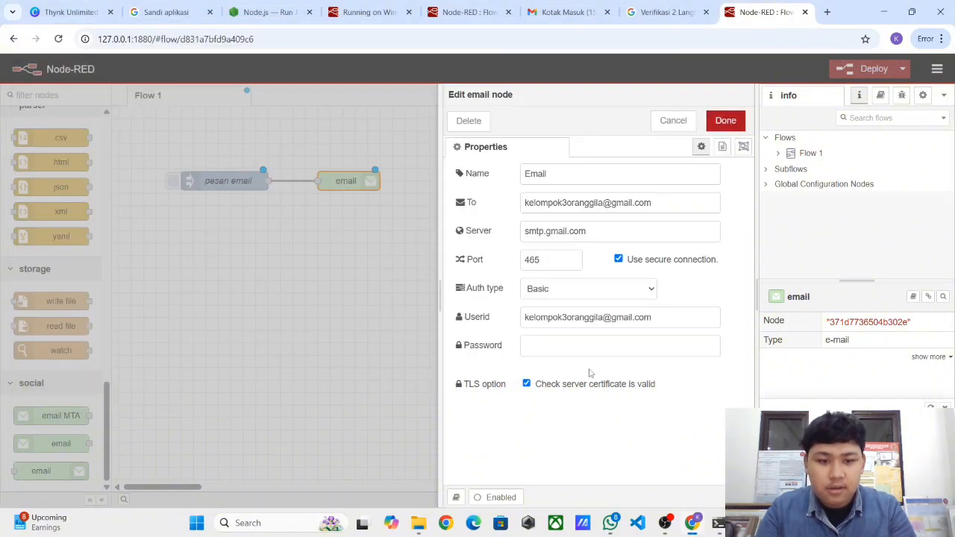
click(590, 356)
key(ctrl+v)
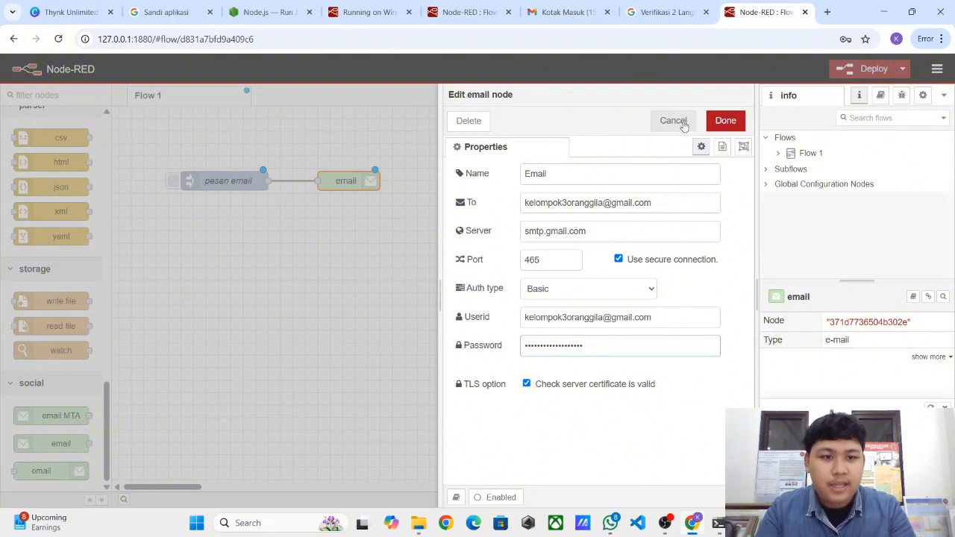
click(724, 122)
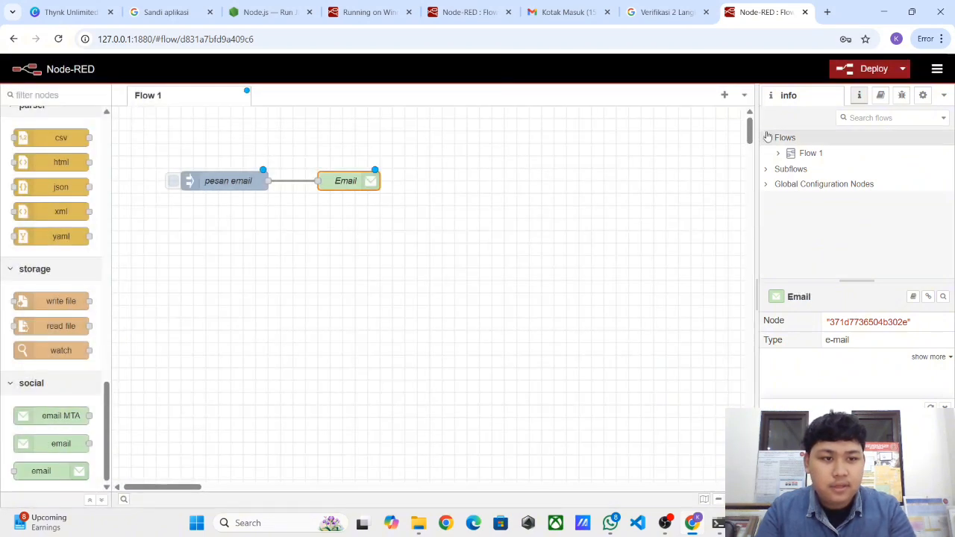
- Deploy the flow, decline Chrome's save-password offer, and switch to the Gmail inbox
click(872, 68)
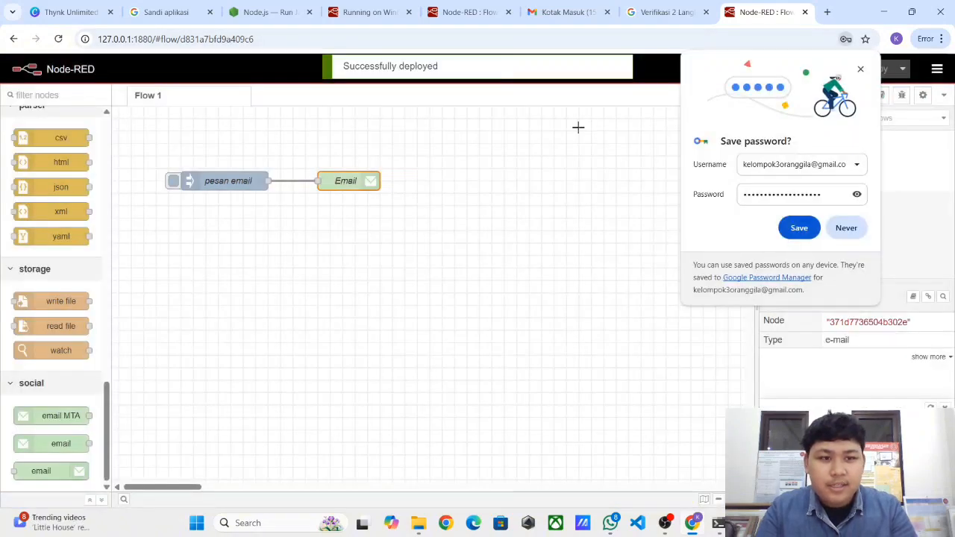
click(842, 230)
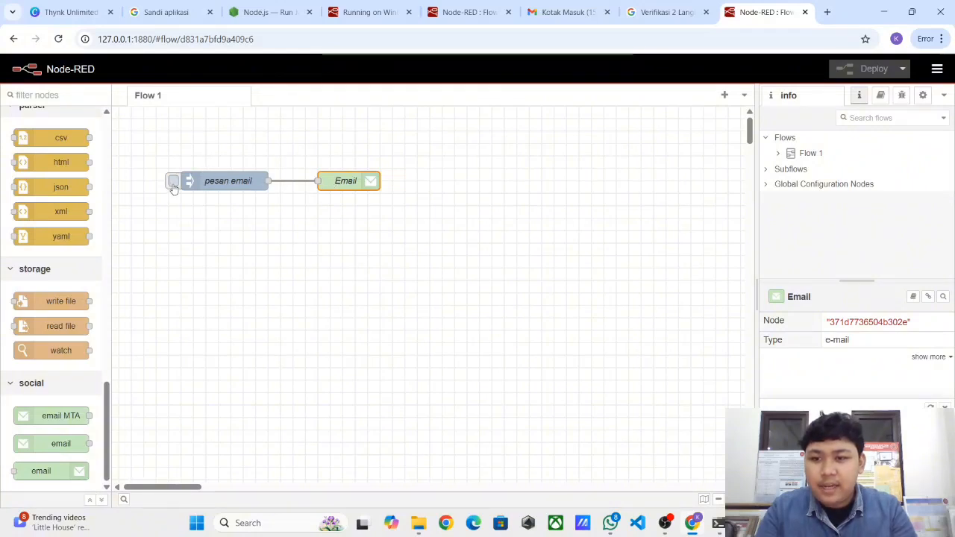
click(565, 10)
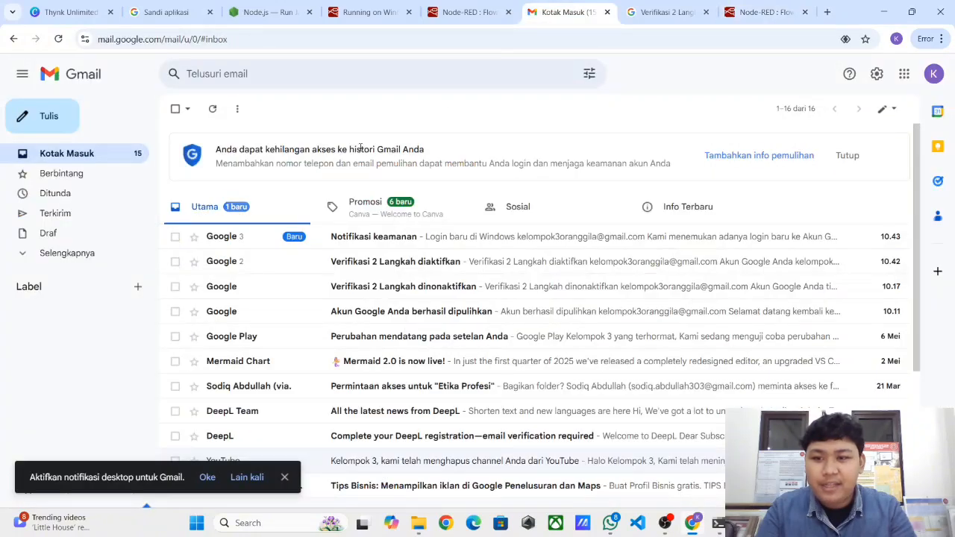
- Dismiss Gmail's notification prompt and trigger the 'pesan email' inject node in Node-RED
click(285, 477)
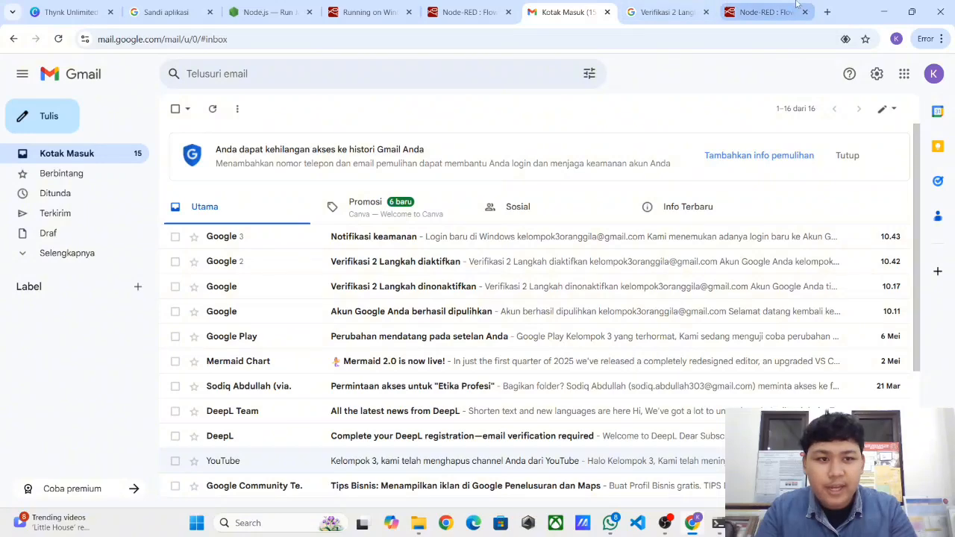
click(728, 9)
click(173, 184)
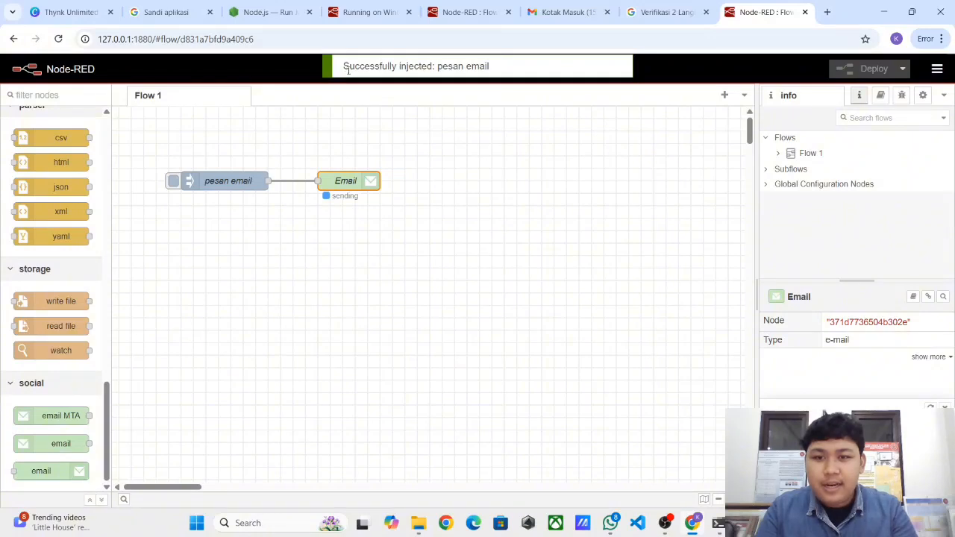
- Read the arrived test email 'Halo ini test email kami' in Gmail, then confirm Spam is empty
click(527, 15)
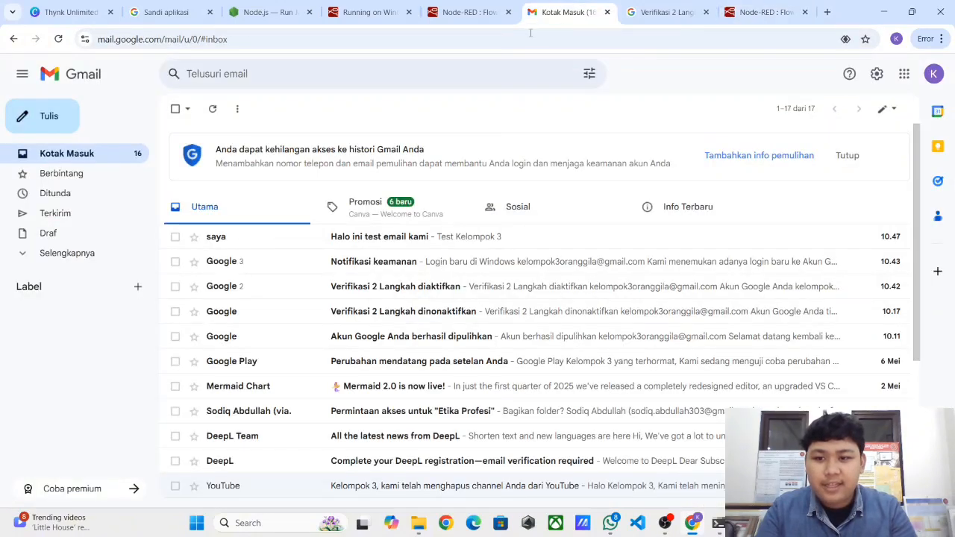
click(377, 238)
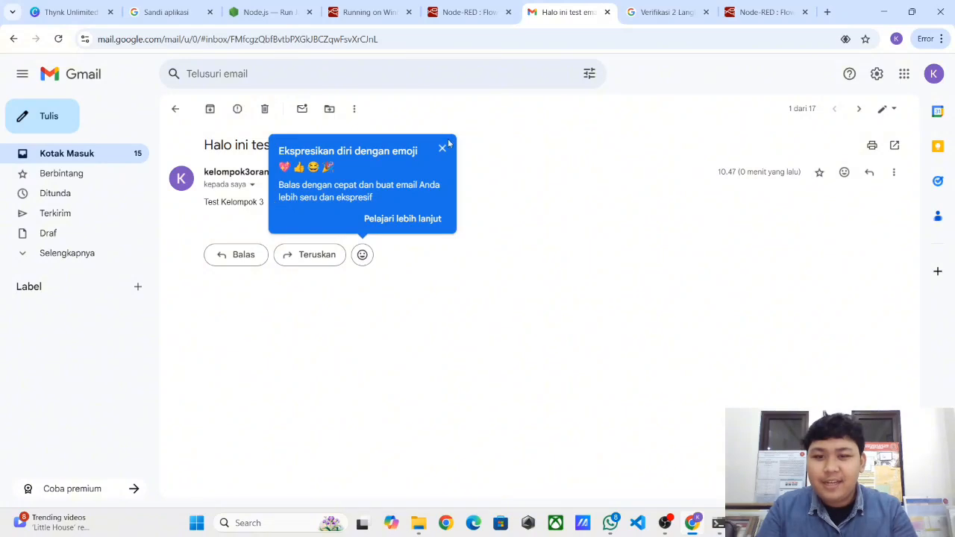
click(443, 148)
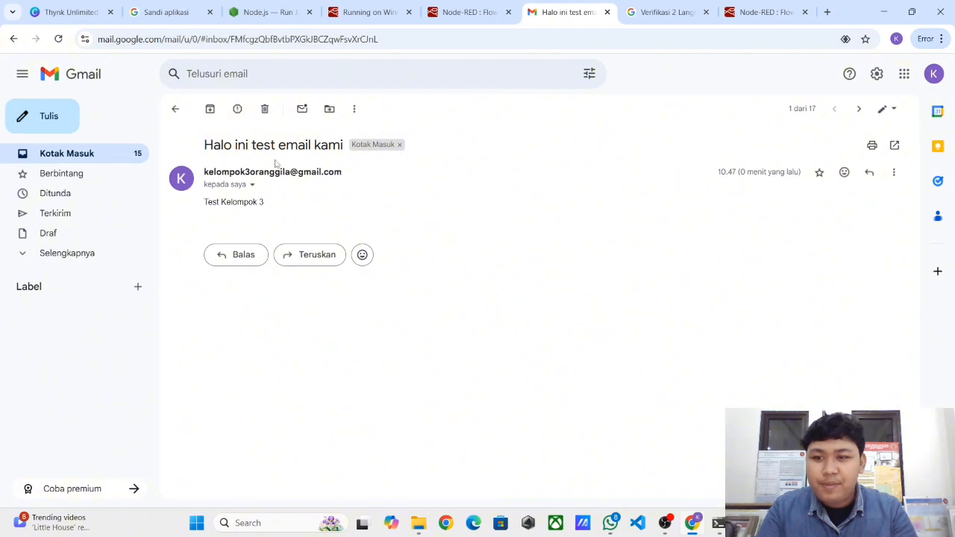
click(176, 109)
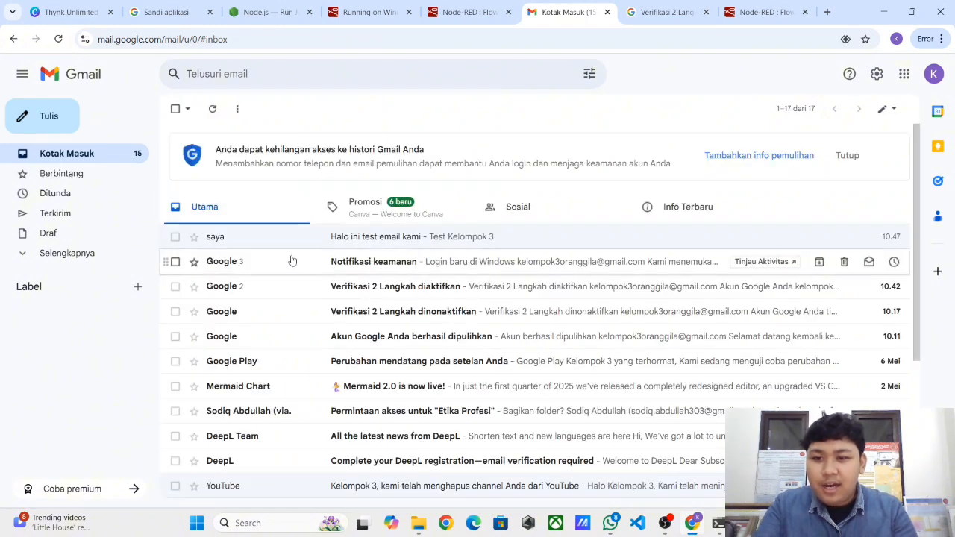
click(61, 253)
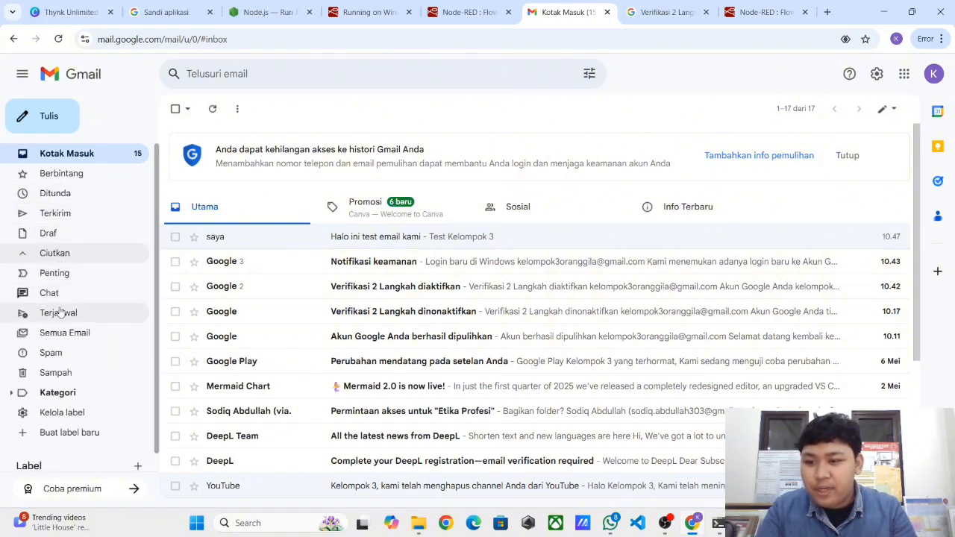
click(51, 359)
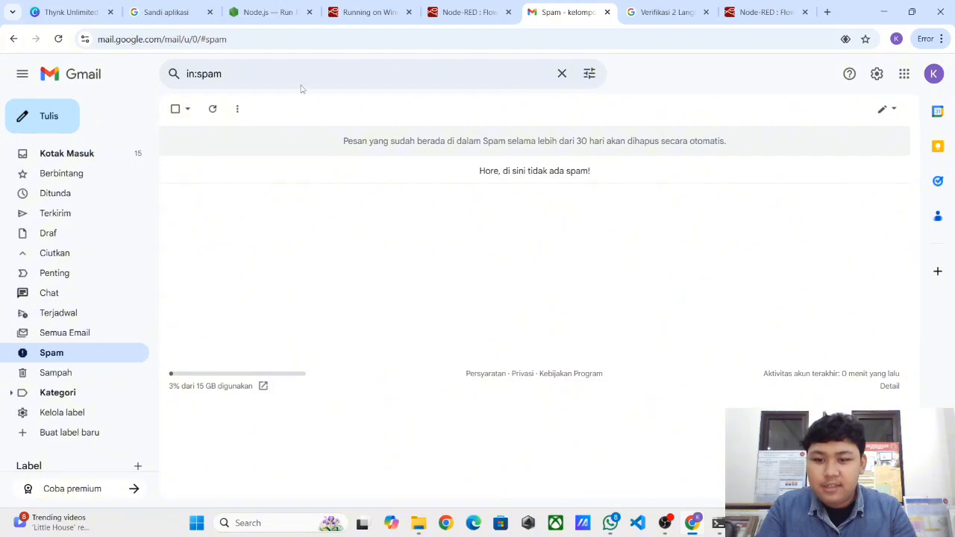
- In the Canva presentation, scroll to page 13 'Kesimpulan' and start presenting full screen
click(165, 12)
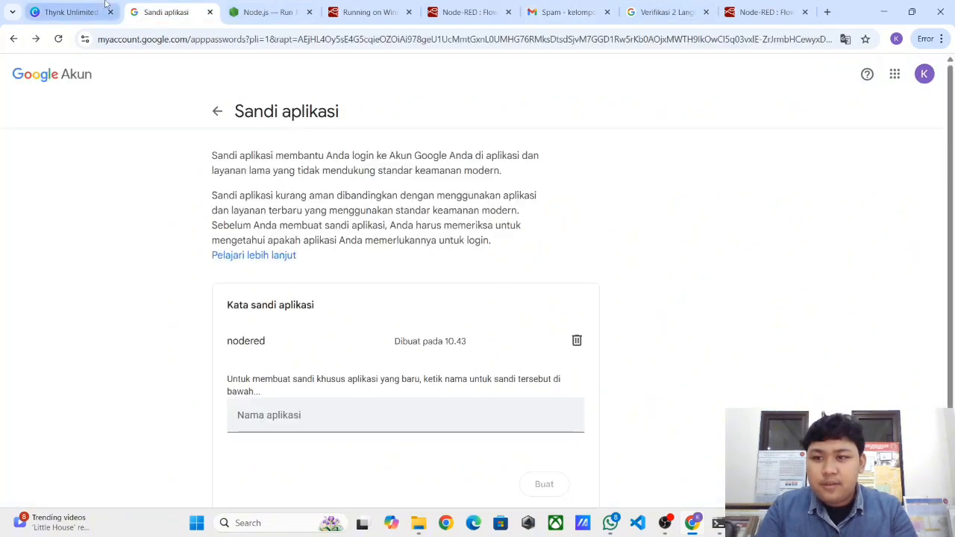
click(68, 12)
scroll(252, 112, down, 1)
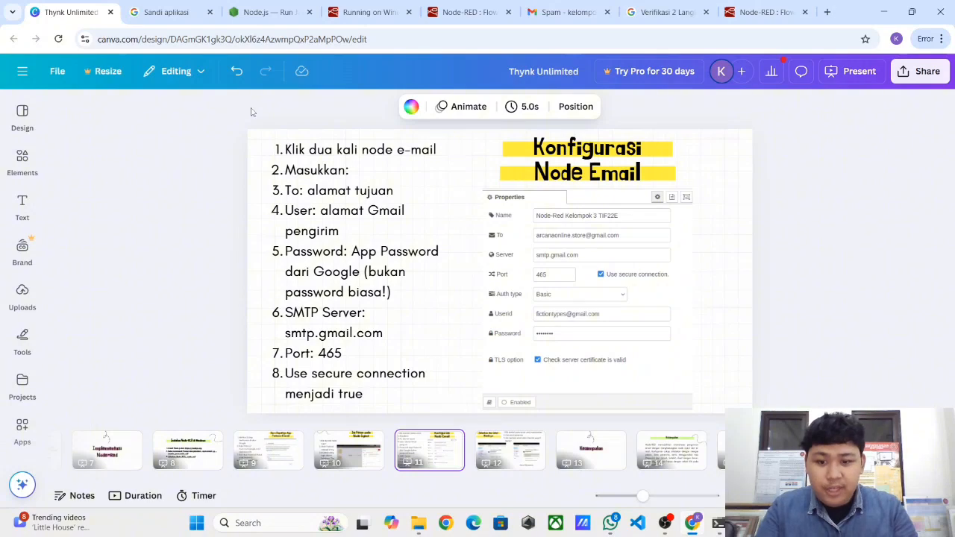
scroll(251, 111, down, 1)
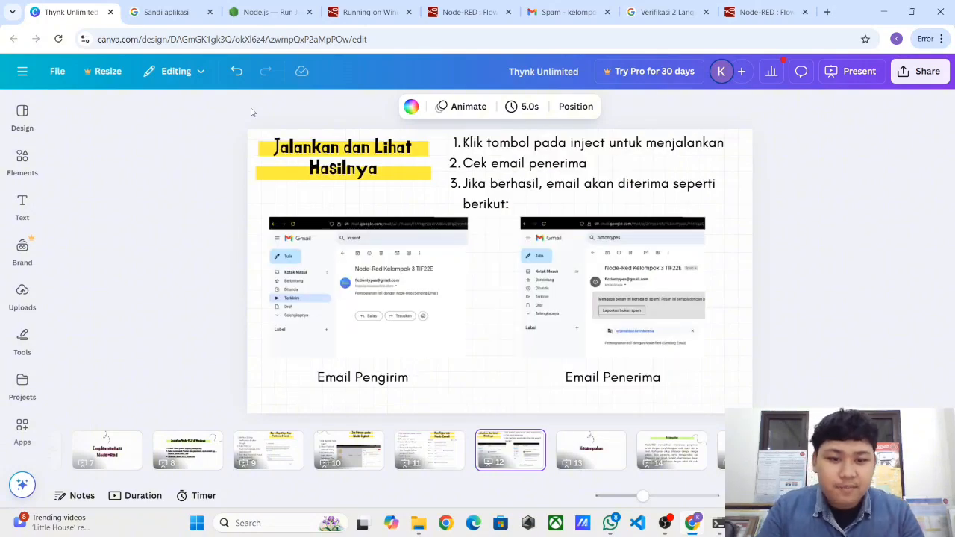
scroll(251, 112, down, 1)
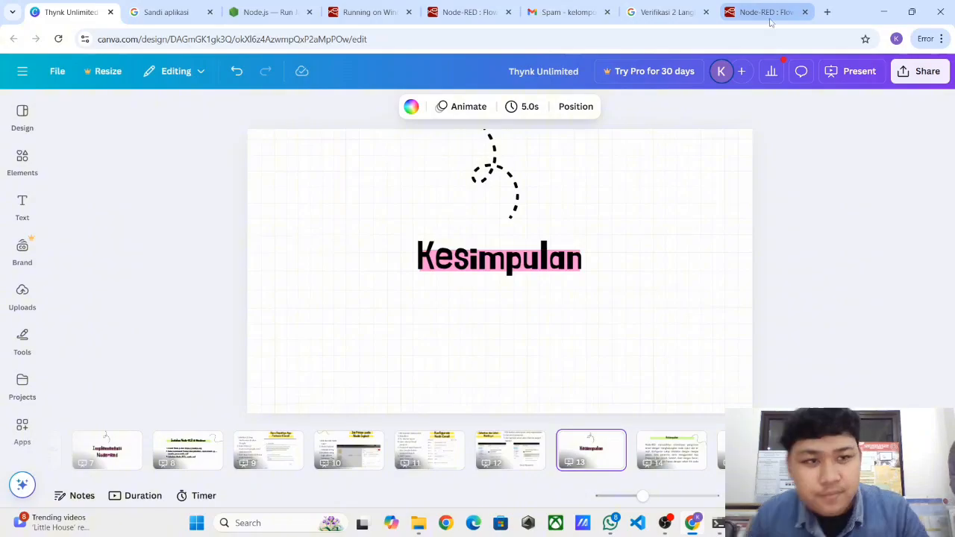
key(ctrl+alt+p)
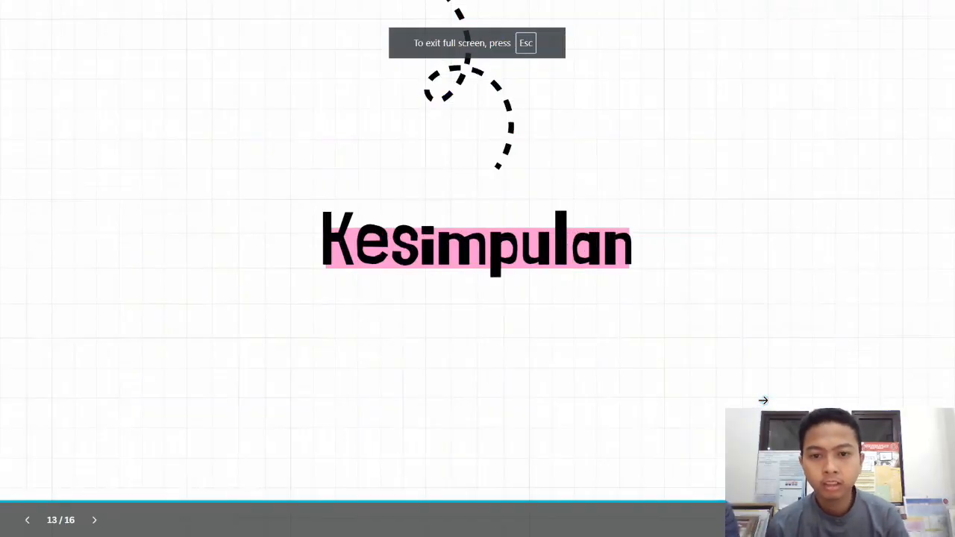